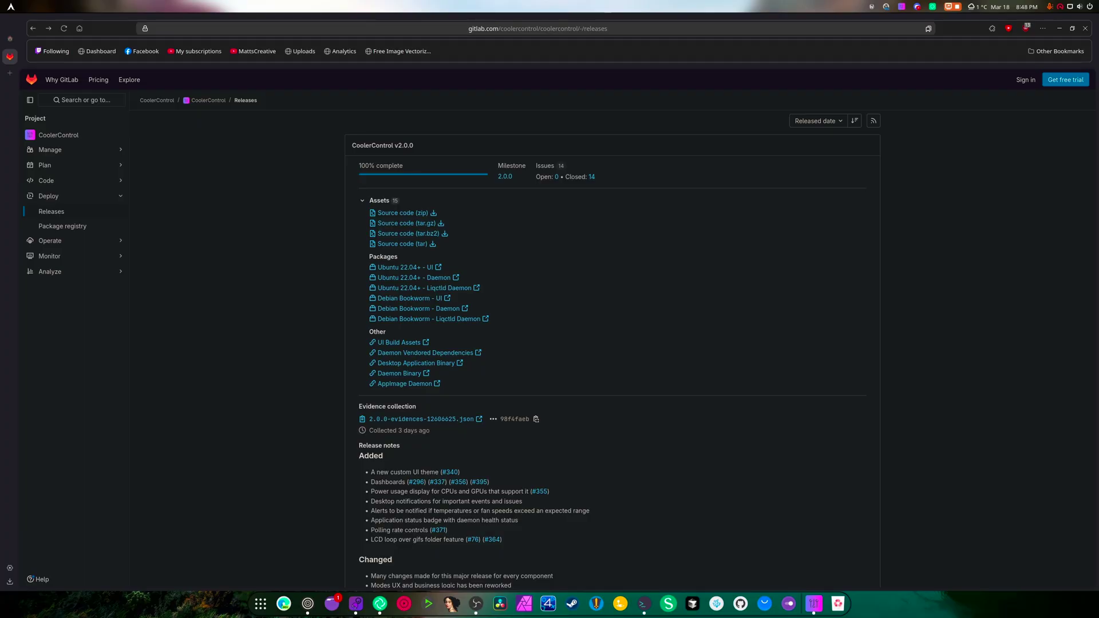
Step: Minimize the browser, close the terminal, and maximize the CoolerControl window
scroll(556, 383, down, 4)
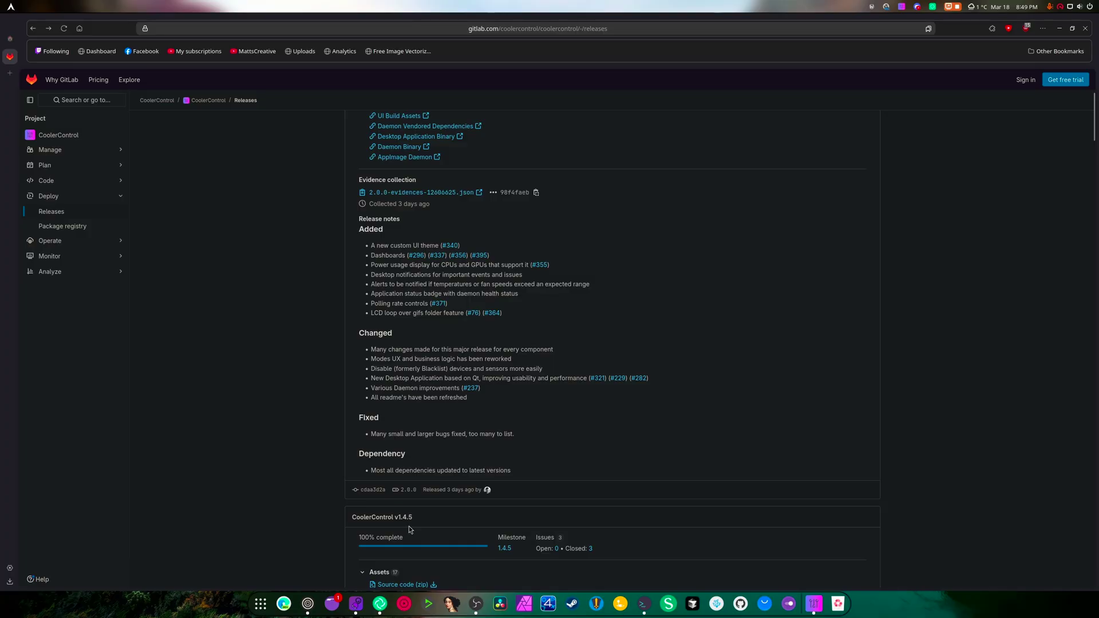
scroll(580, 333, up, 3)
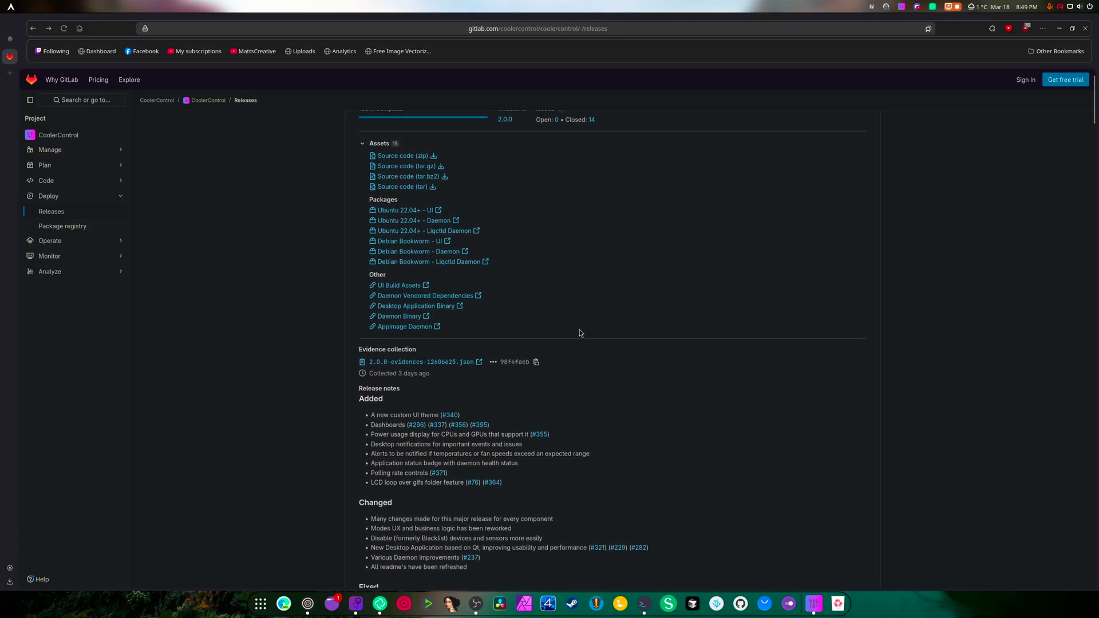
scroll(488, 385, up, 1)
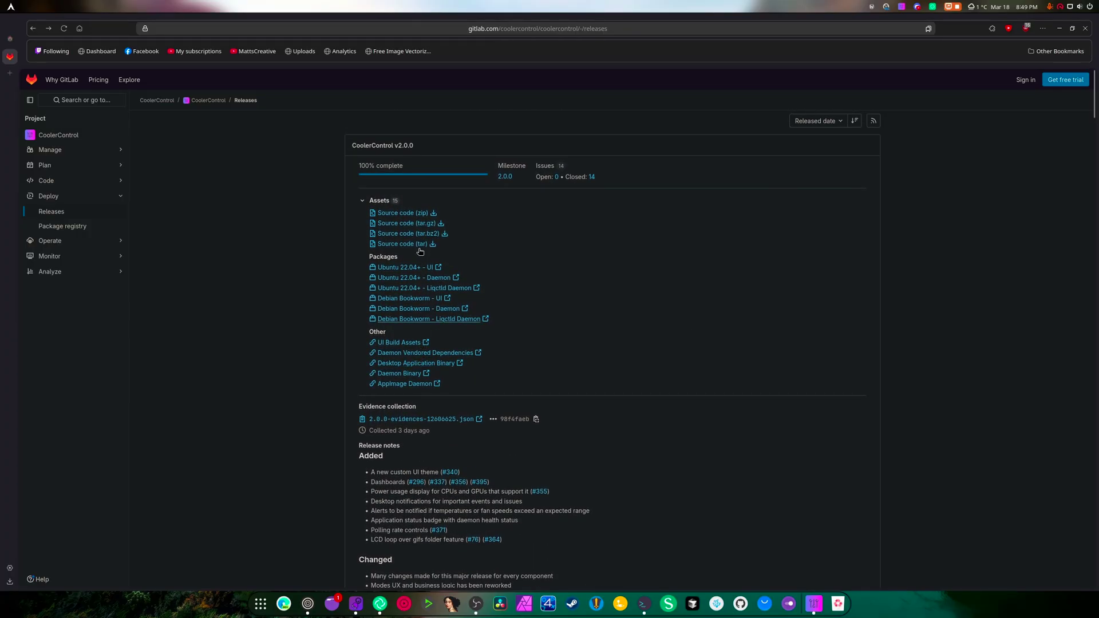
click(1059, 29)
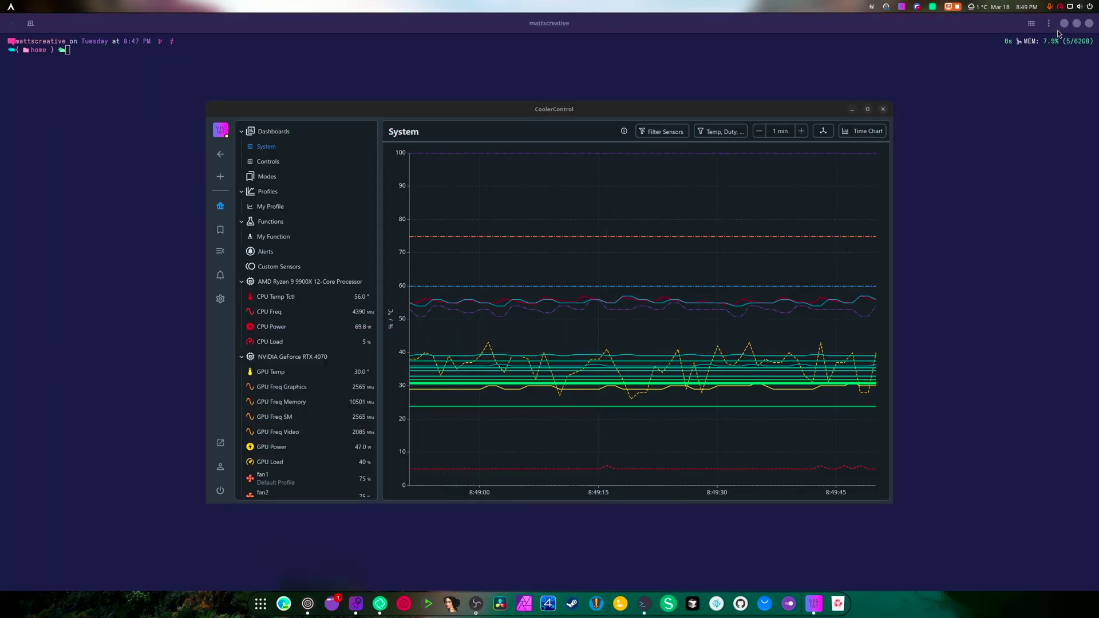
click(782, 60)
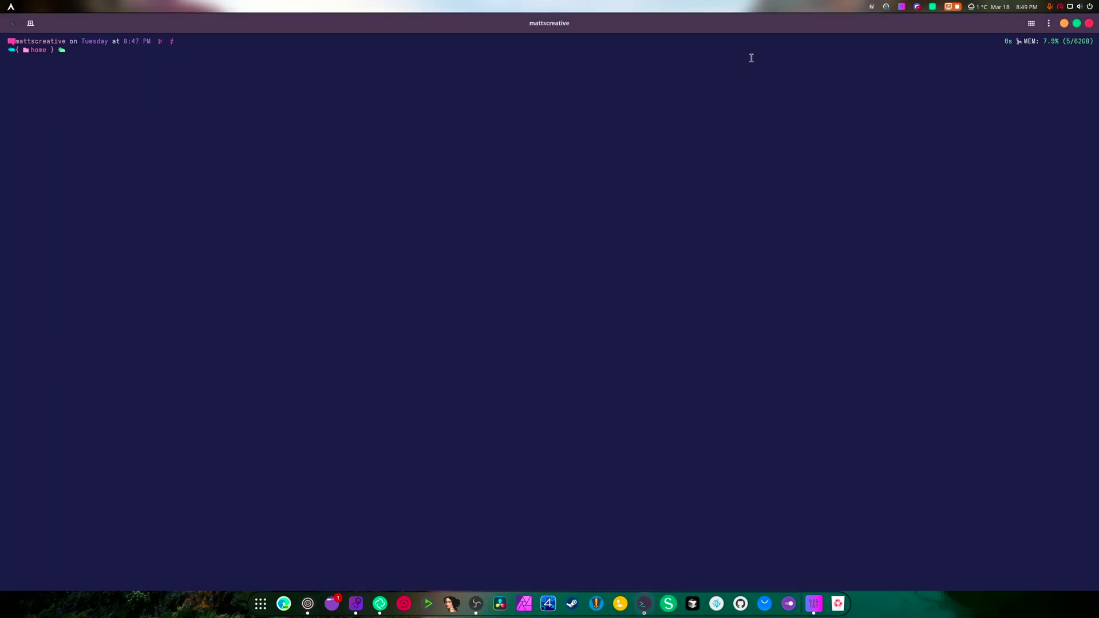
click(1089, 23)
double_click(658, 67)
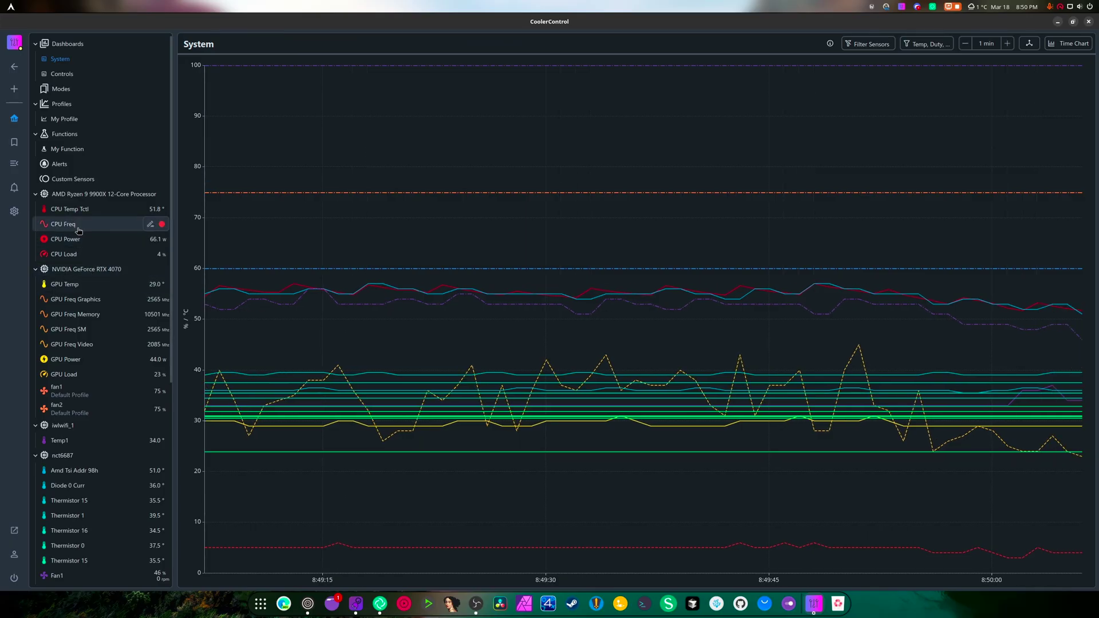
Step: Scroll through the System dashboard's sensor sidebar to review CPU, GPU, fan and drive readings
scroll(108, 214, down, 3)
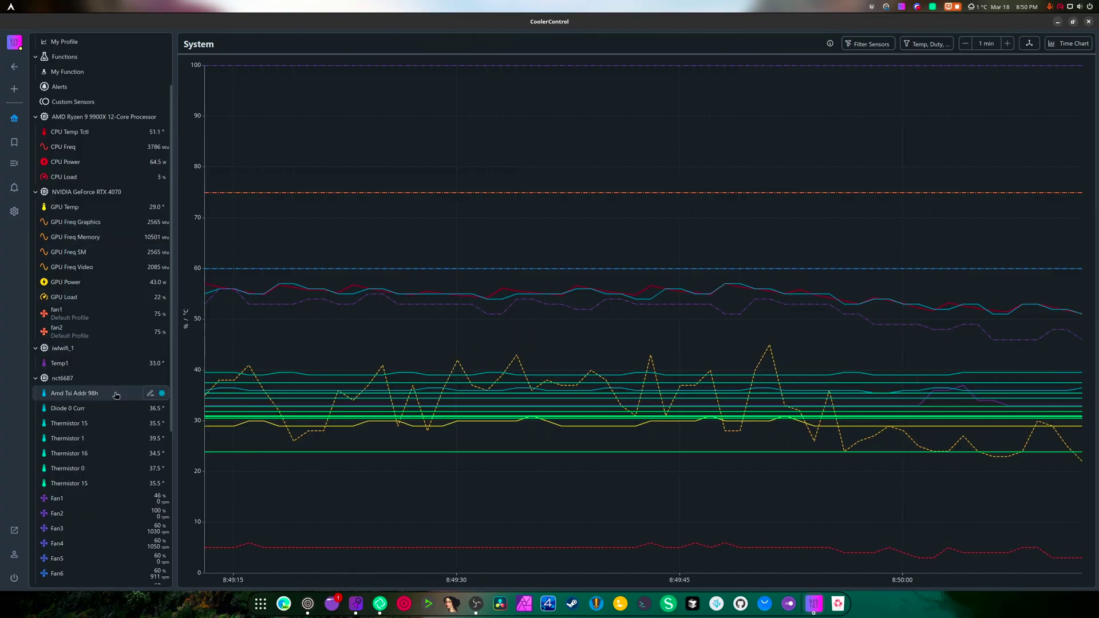
scroll(116, 395, down, 2)
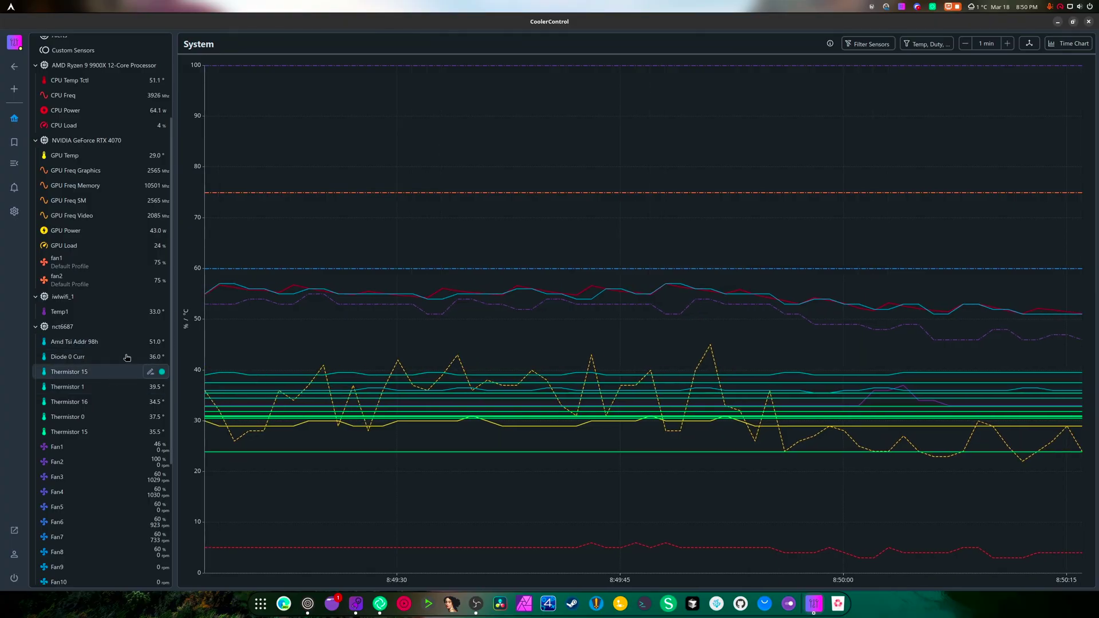
scroll(137, 435, down, 3)
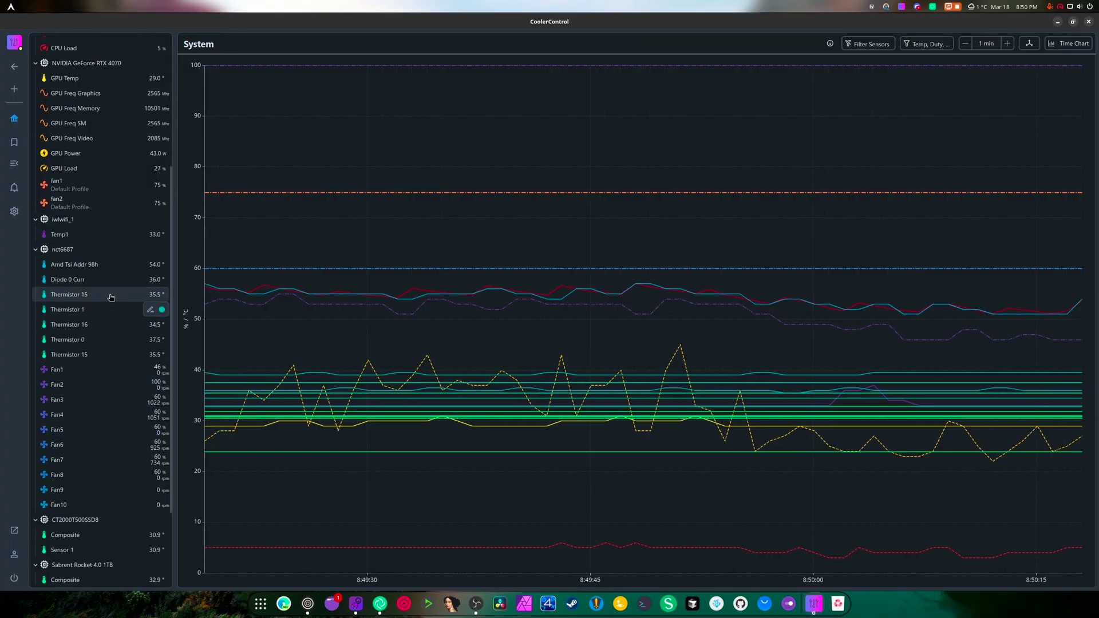
scroll(123, 470, down, 3)
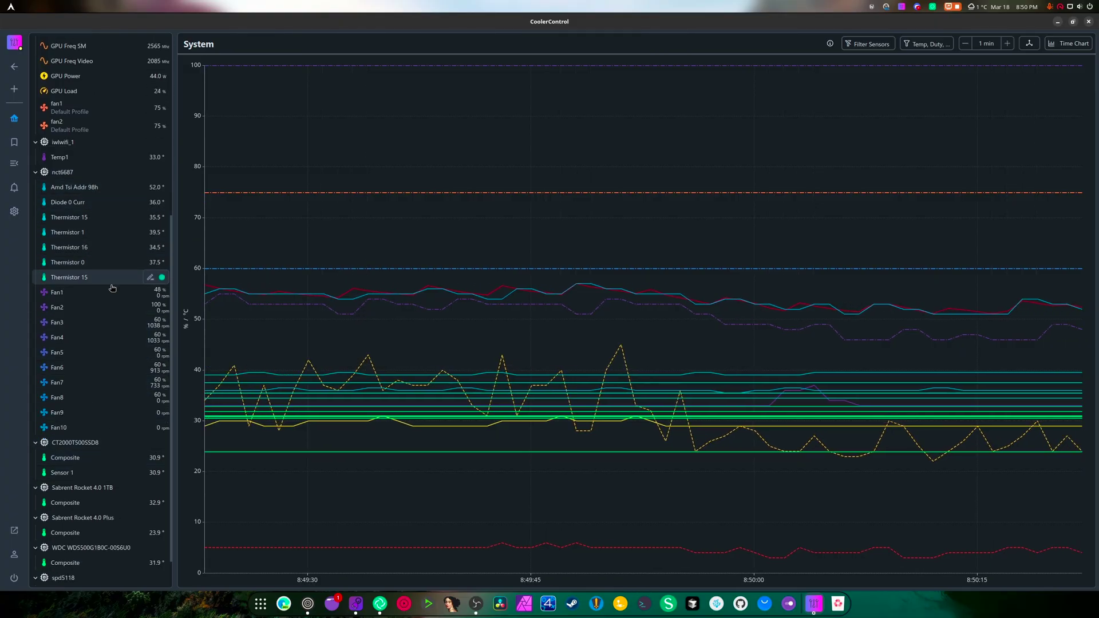
scroll(112, 324, down, 2)
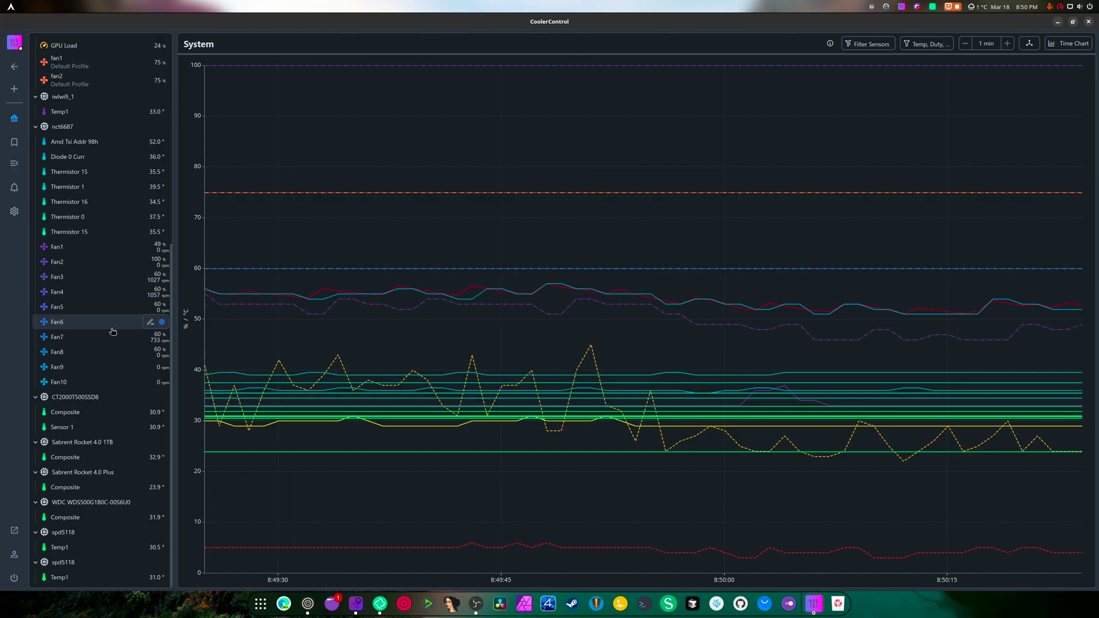
scroll(113, 331, up, 10)
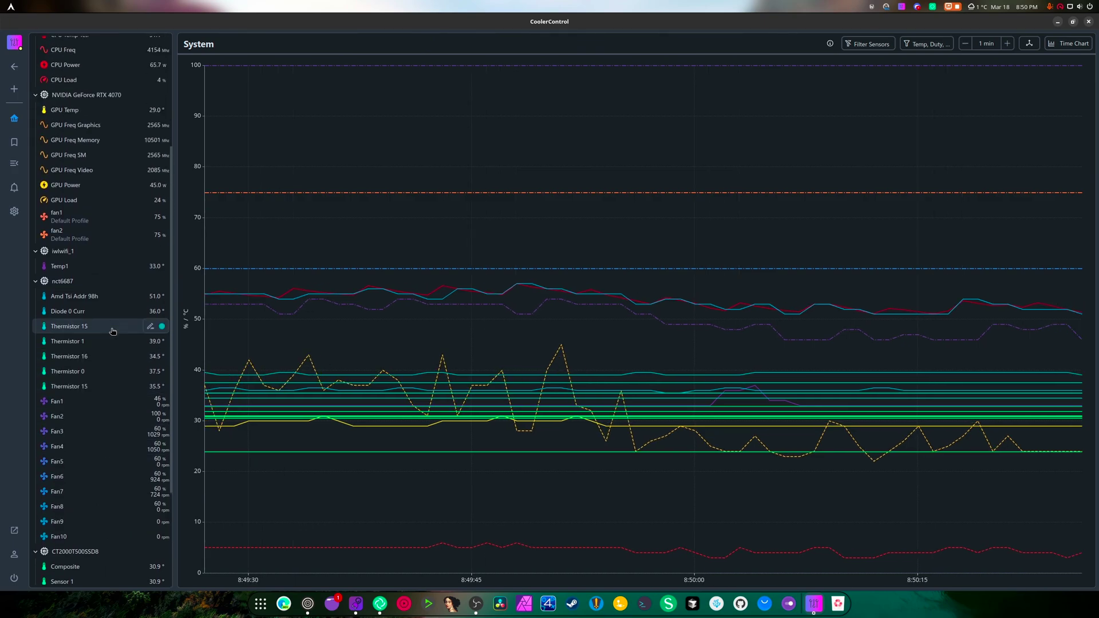
scroll(113, 331, up, 2)
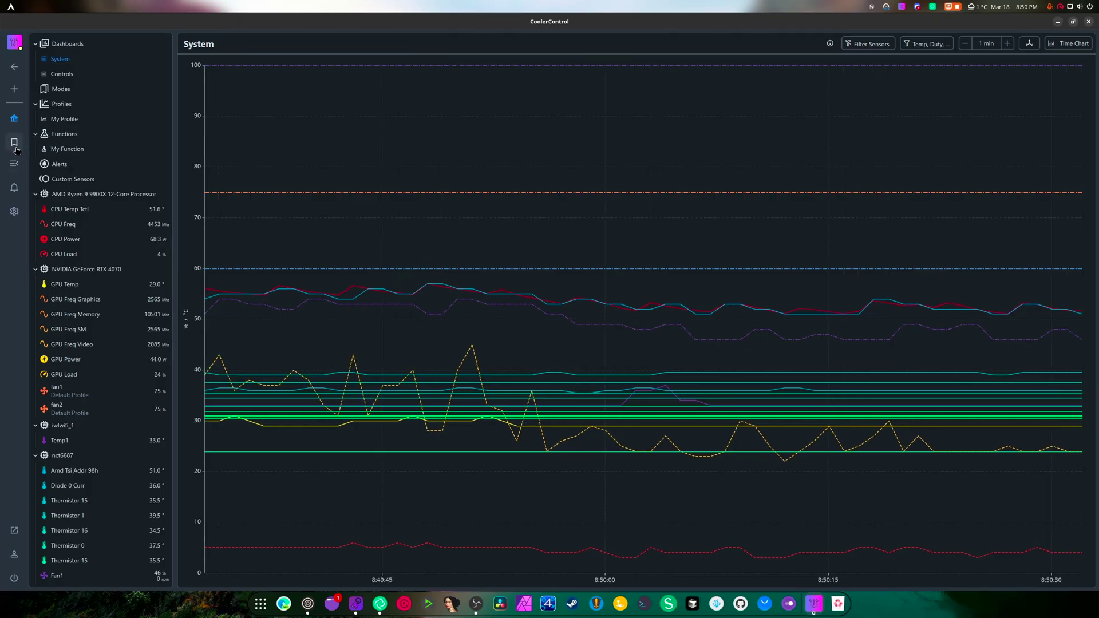
click(15, 89)
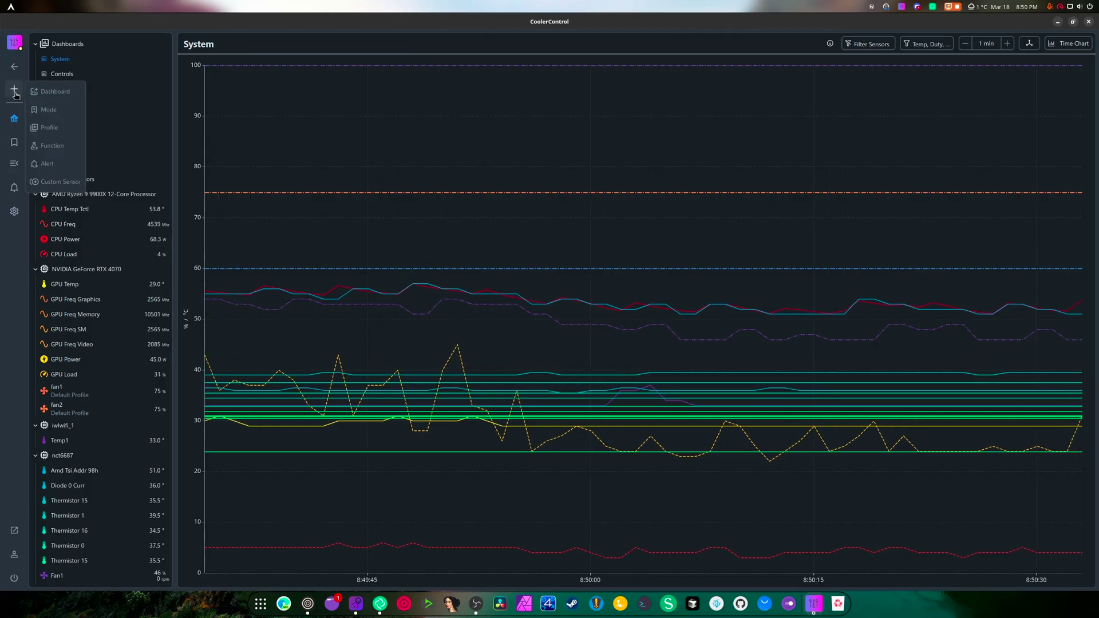
click(53, 92)
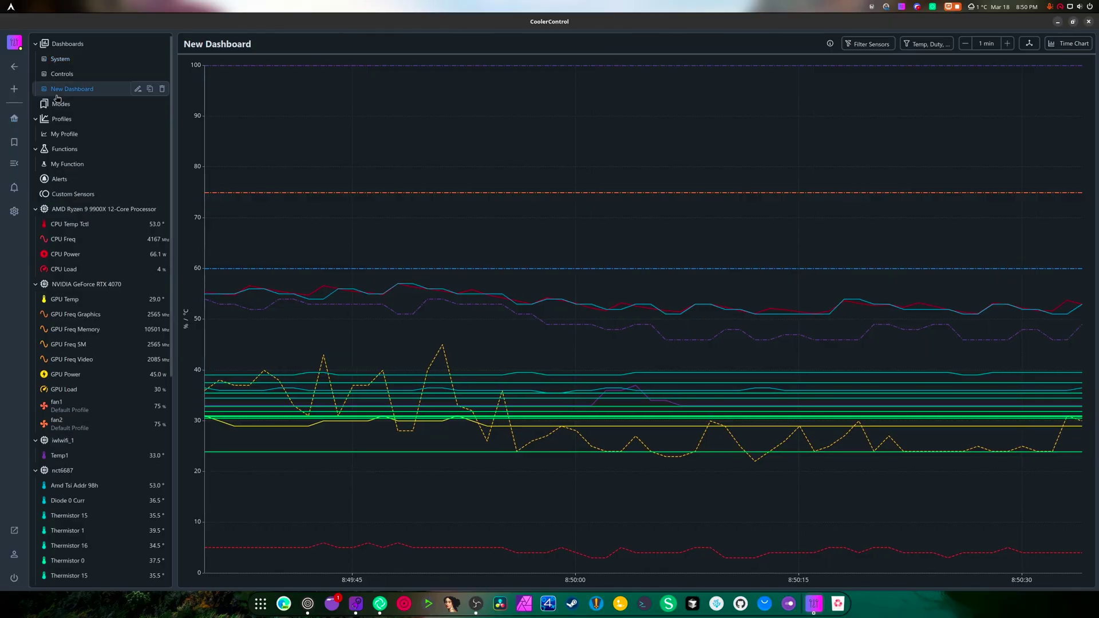
click(150, 89)
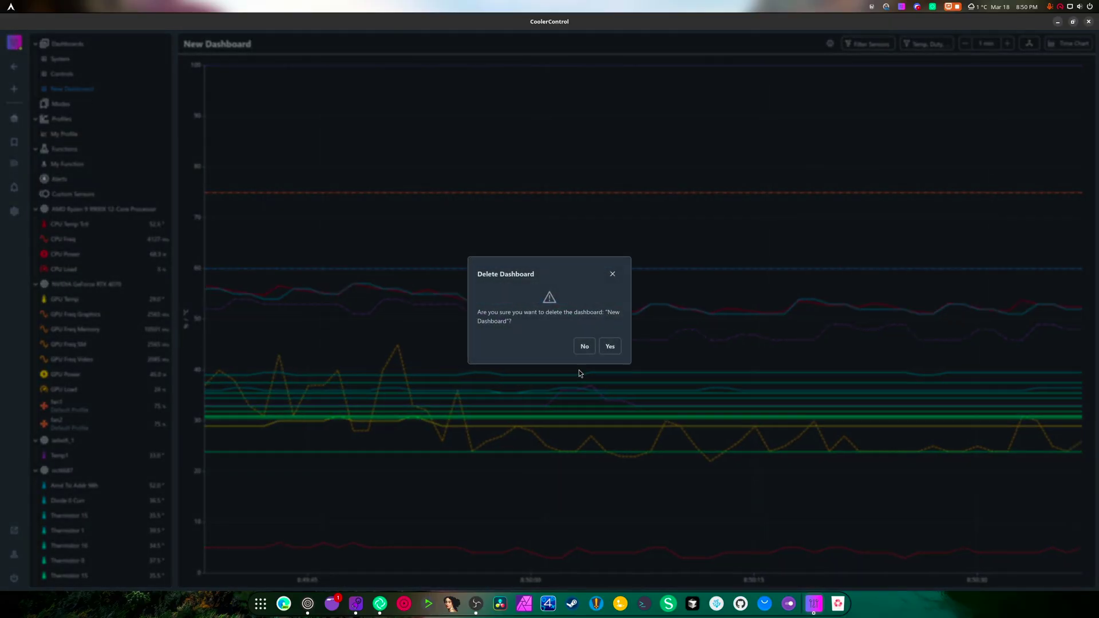
click(610, 347)
click(16, 89)
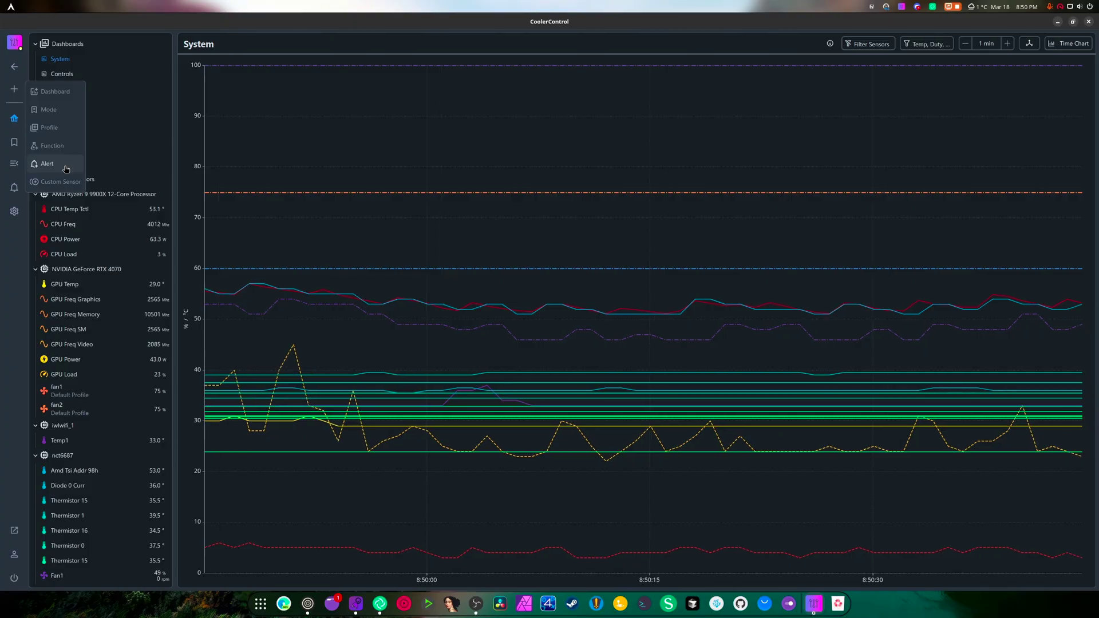
click(429, 164)
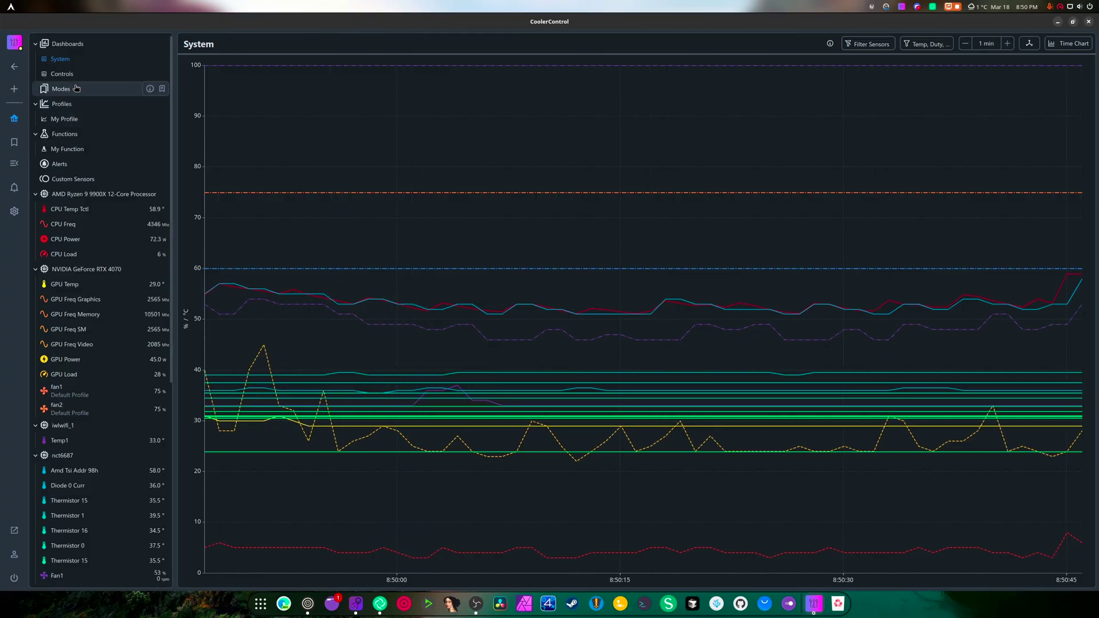
click(59, 74)
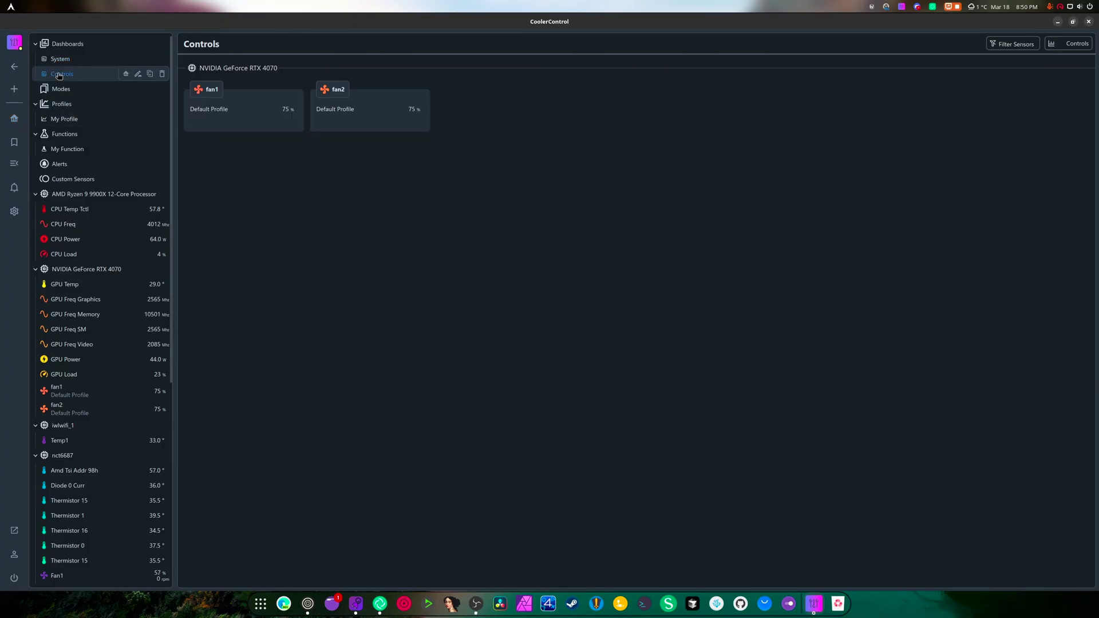
click(60, 59)
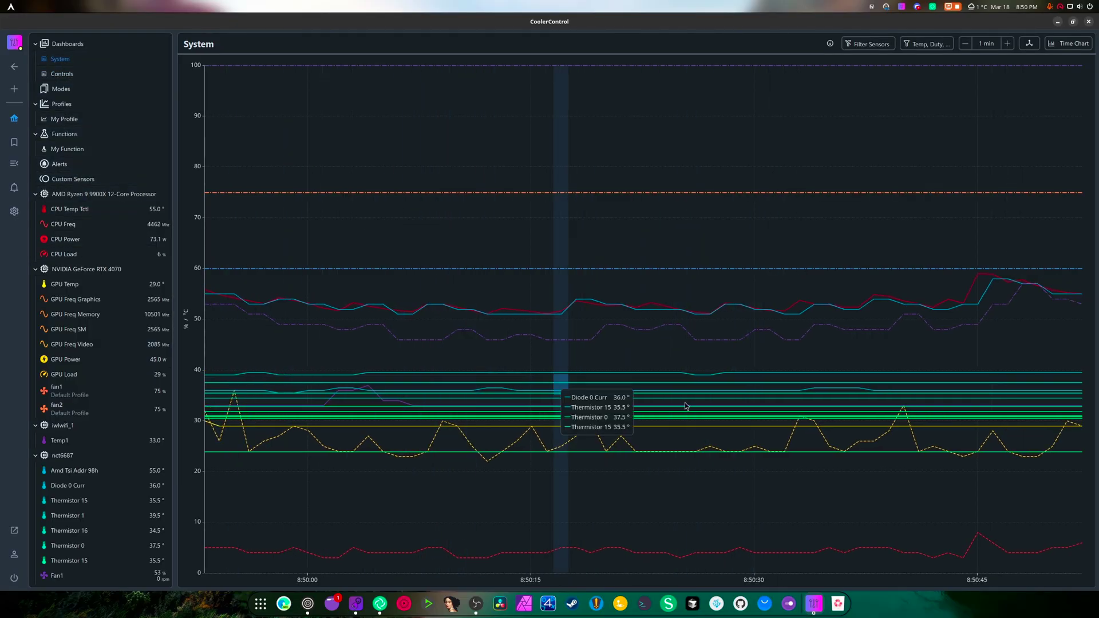
Step: In Interface settings, set Frequency Precision to GHz and enable Entities below Sensors
click(14, 212)
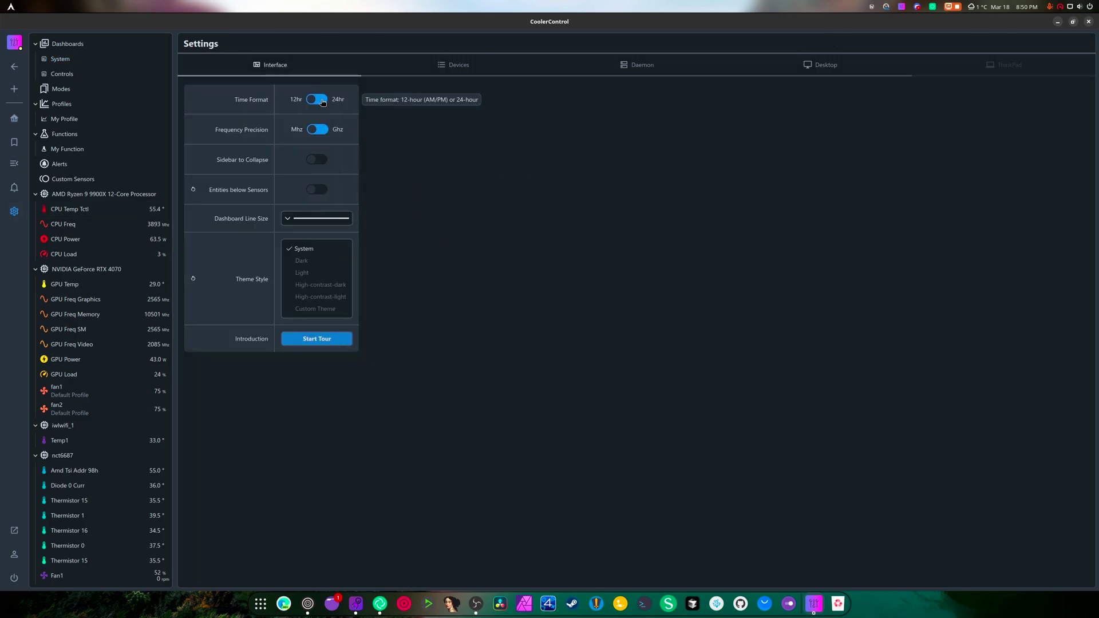
click(318, 130)
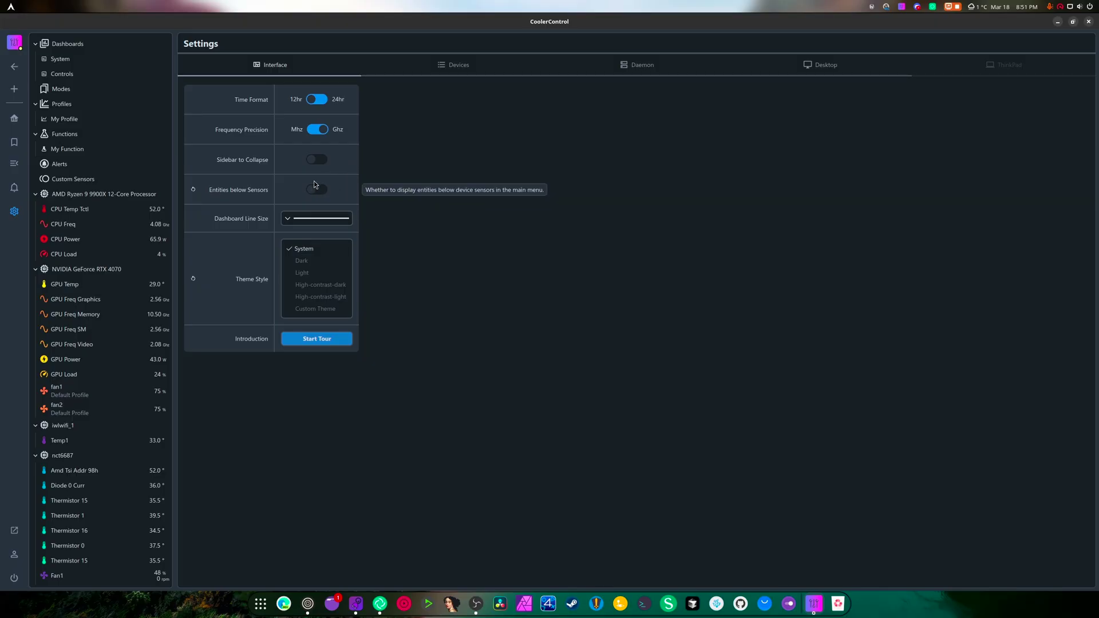
click(326, 191)
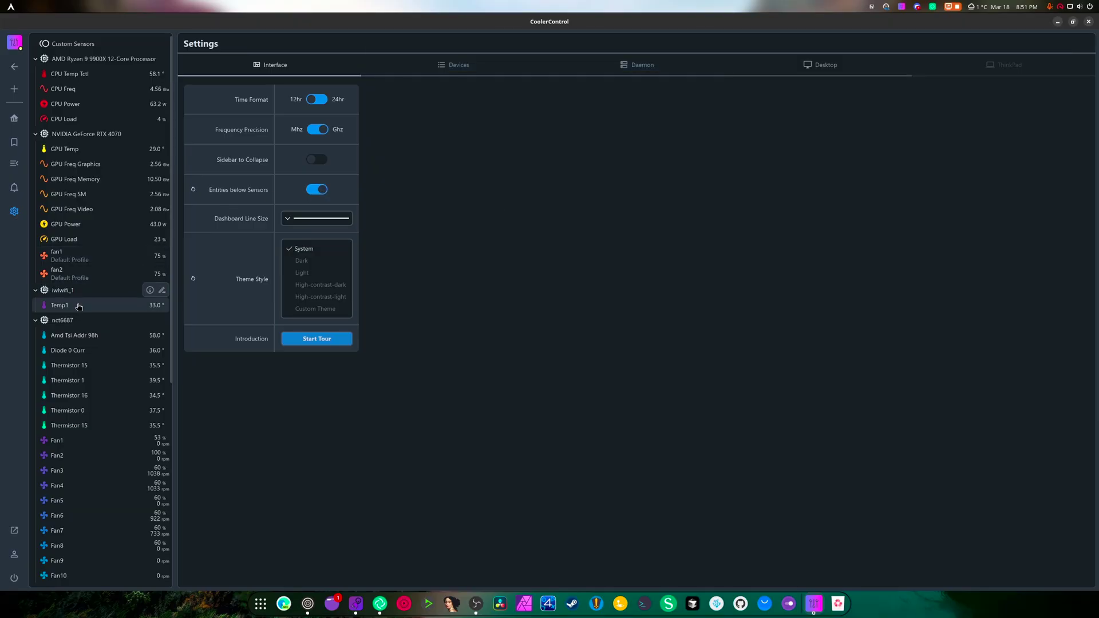
scroll(88, 320, down, 10)
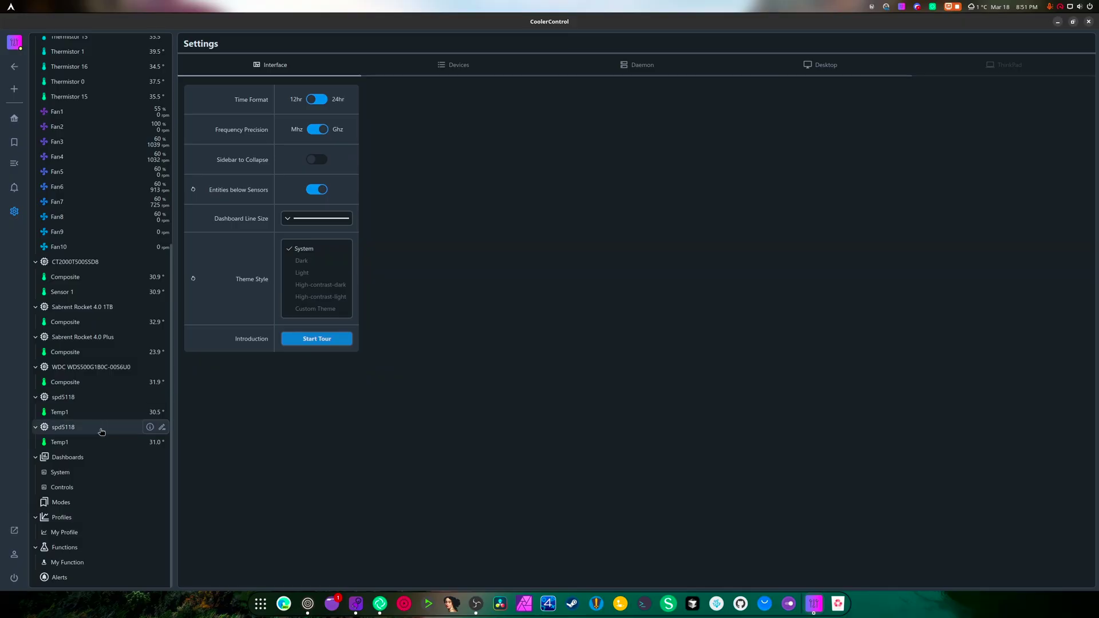
scroll(103, 438, up, 5)
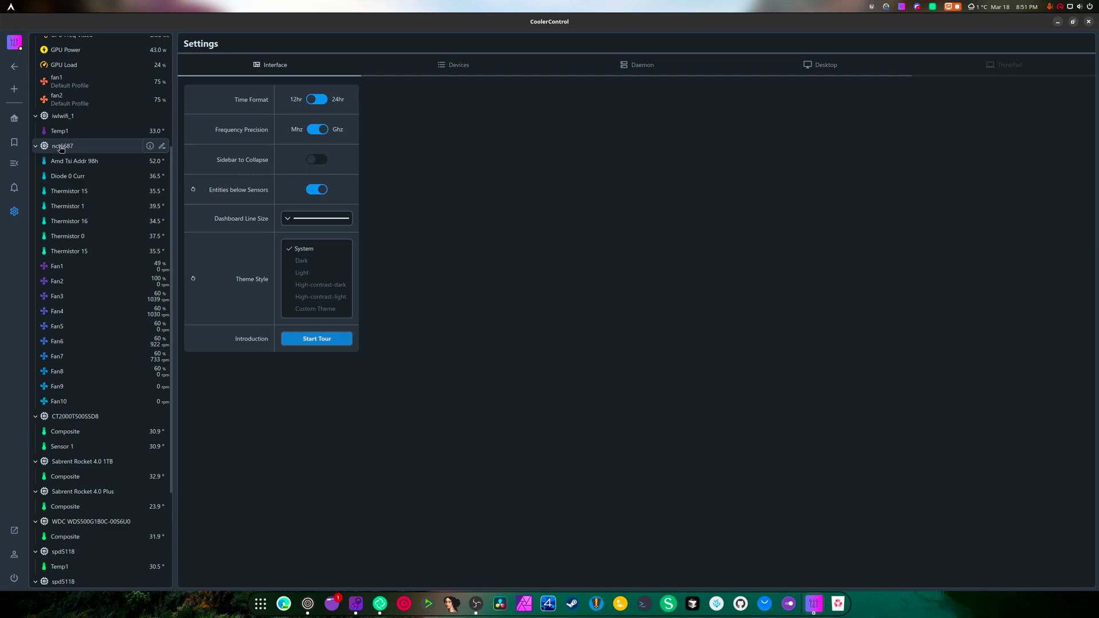
scroll(61, 149, up, 3)
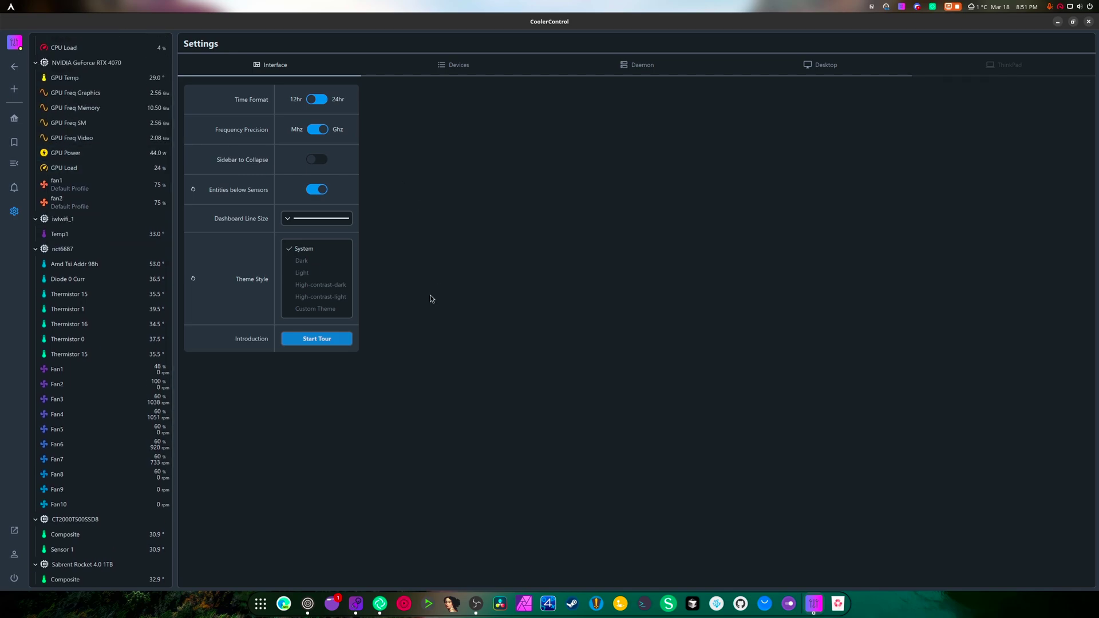
Step: Browse the Devices settings checklist, then view the Daemon tab's polling rate and port options
click(455, 65)
scroll(335, 329, down, 9)
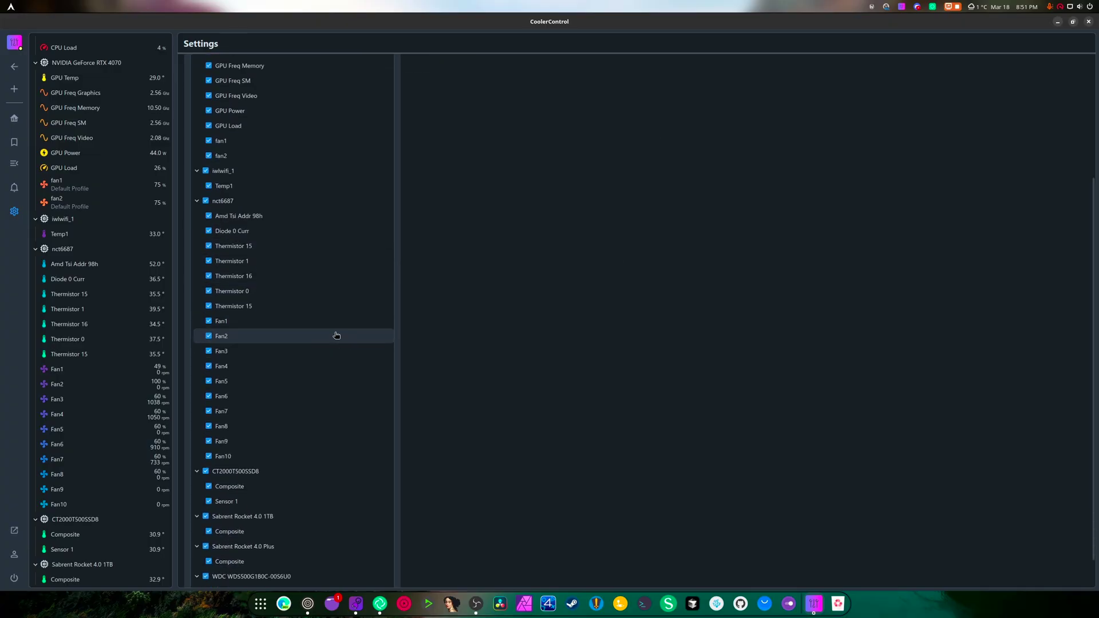
scroll(606, 161, up, 9)
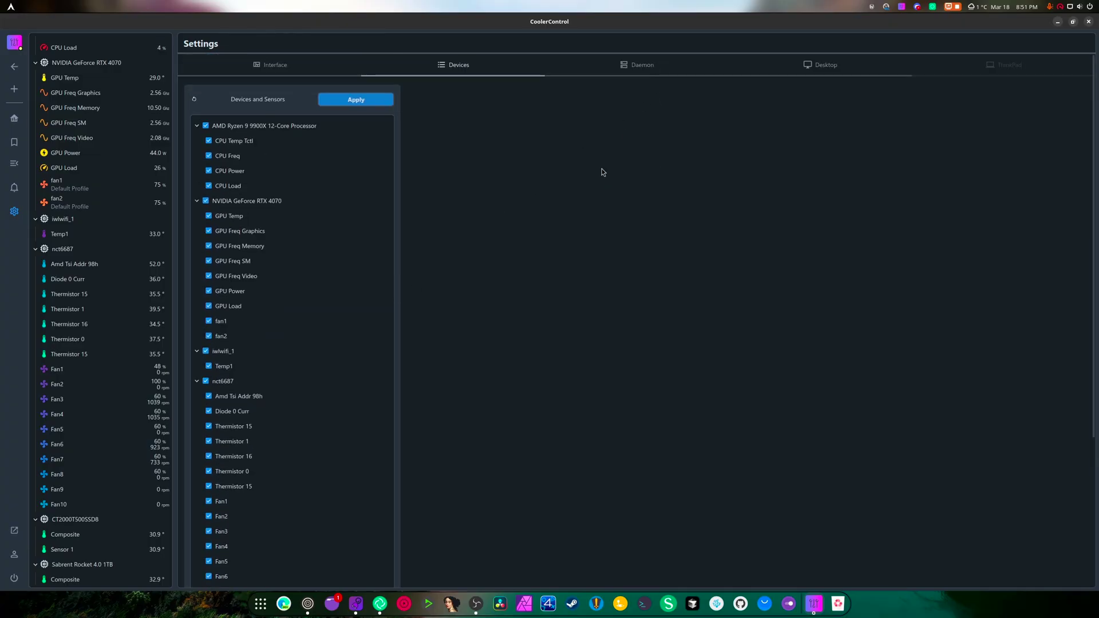
click(658, 62)
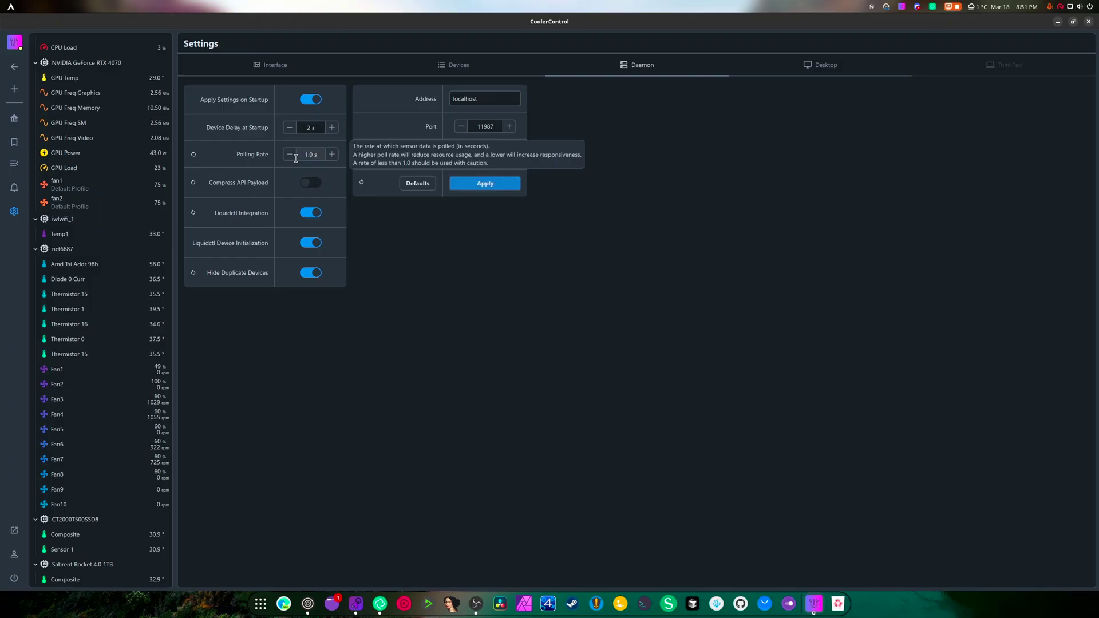
Step: Raise the daemon polling rate to 5.0 s, apply it, and confirm the daemon restart
click(332, 154)
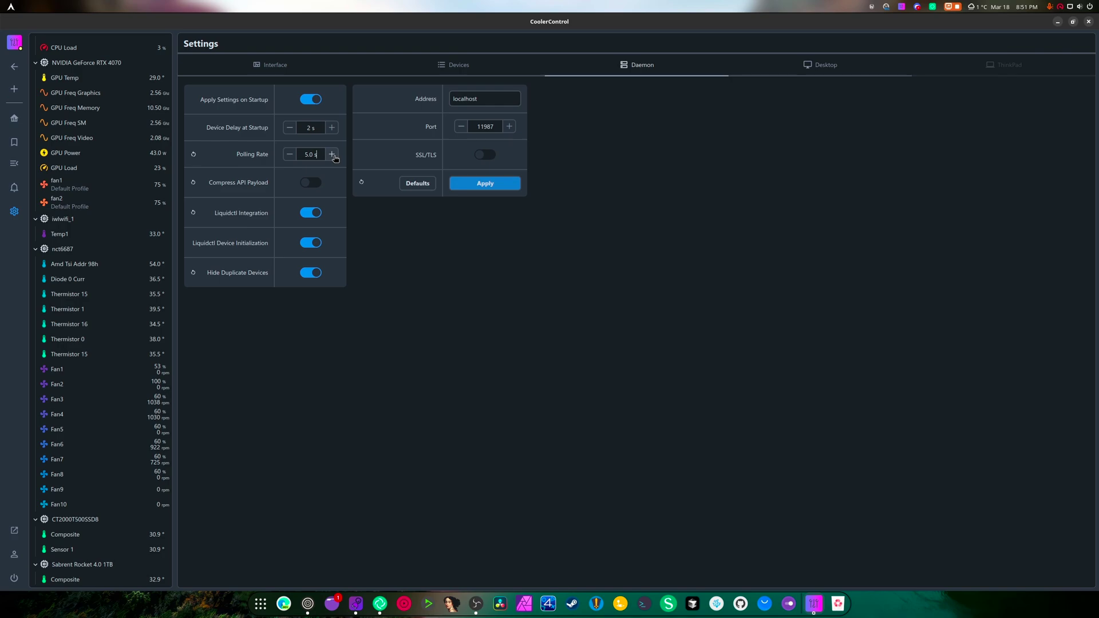
click(503, 186)
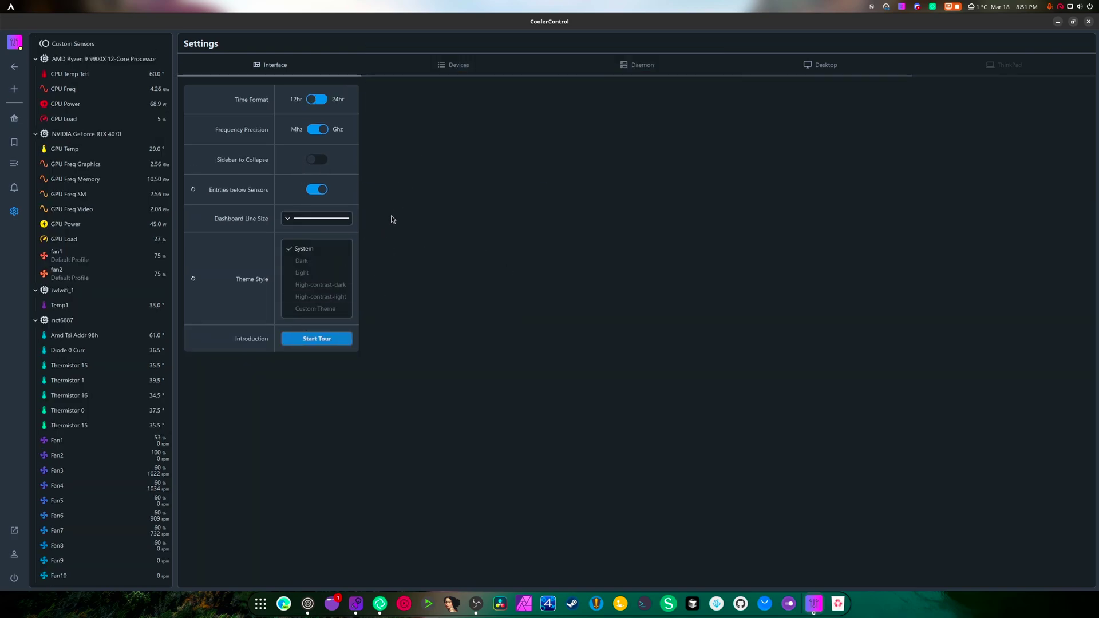
click(453, 66)
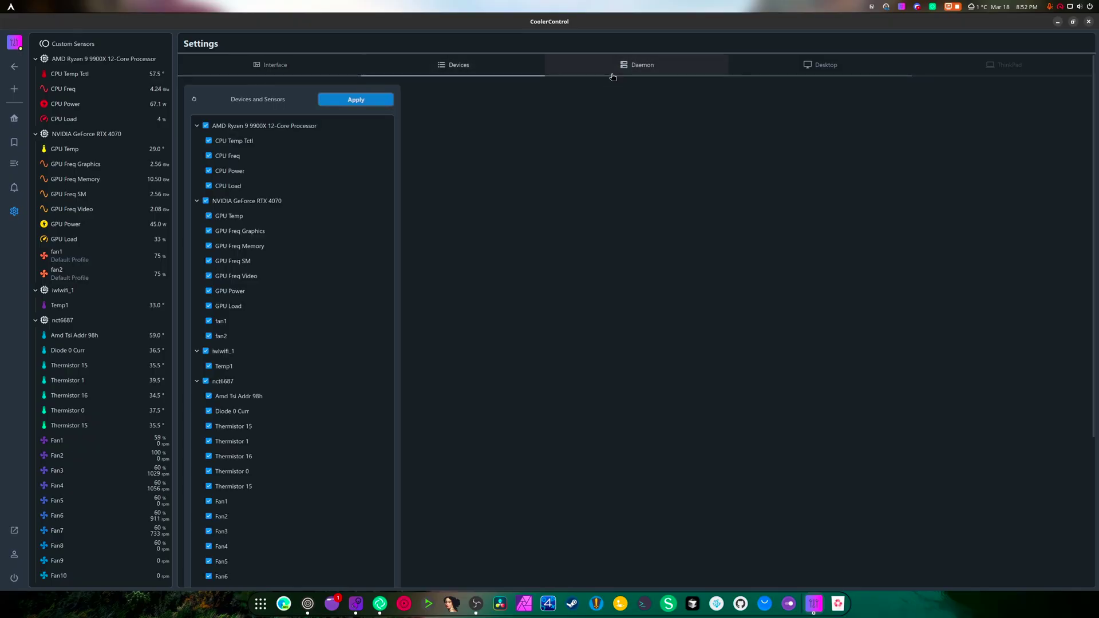
click(613, 76)
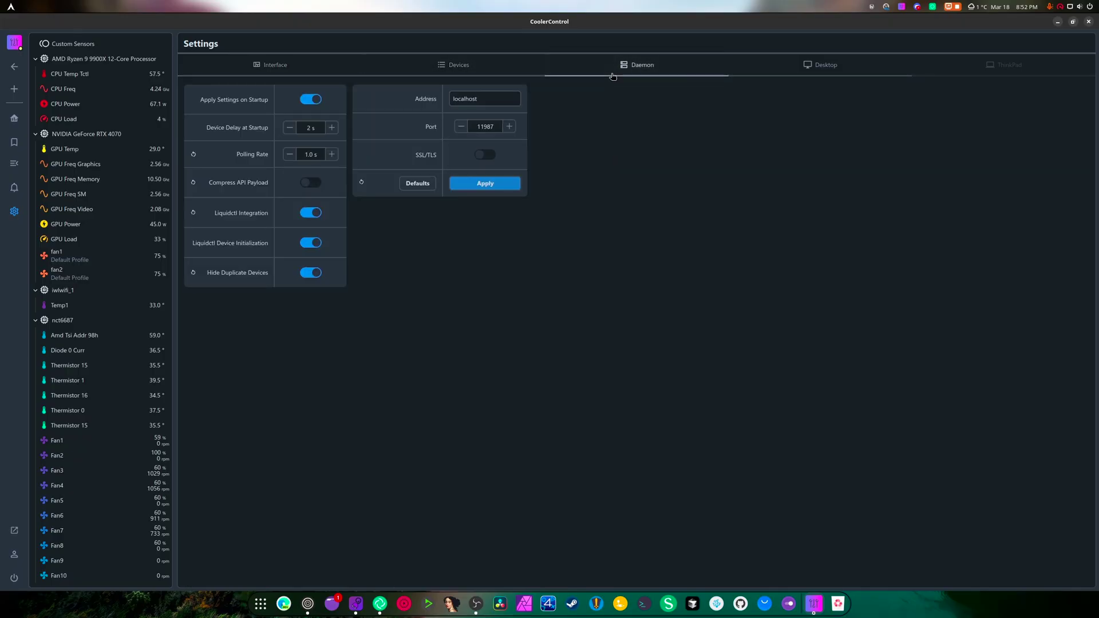
click(332, 155)
click(332, 154)
click(332, 154)
click(332, 155)
click(332, 155)
click(756, 65)
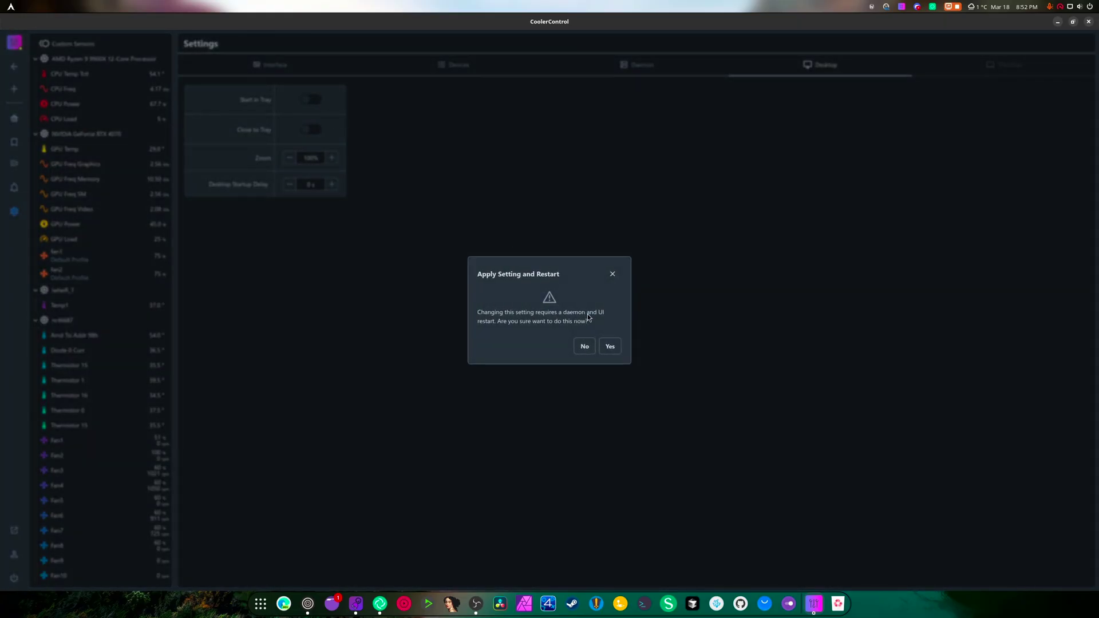
click(609, 346)
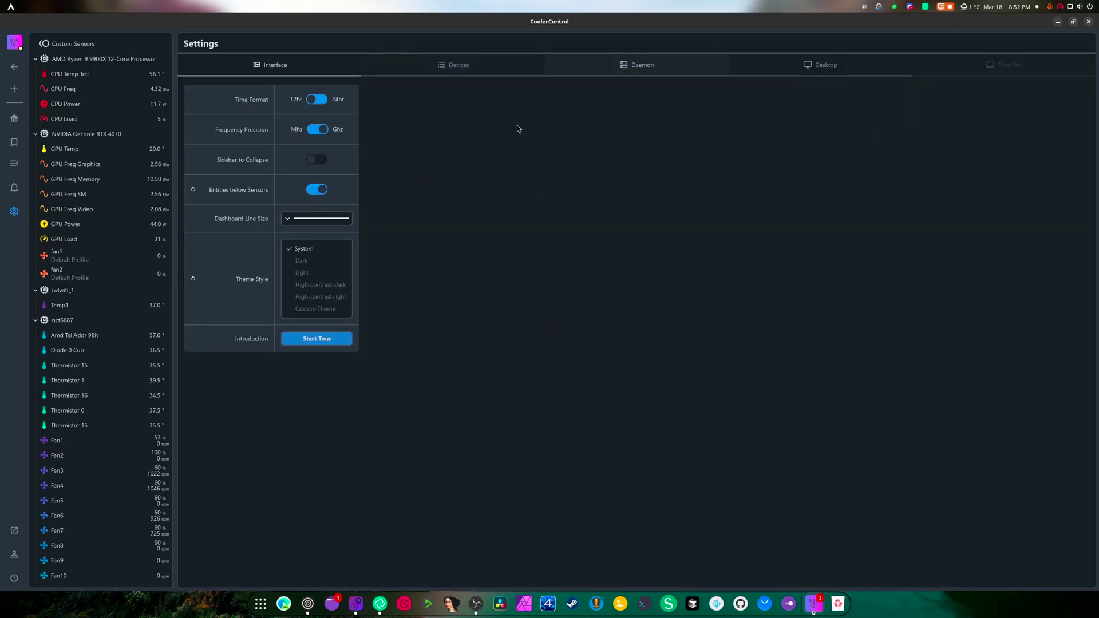
Step: Check the Daemon settings after the restart, then view the Desktop tray, zoom and startup-delay options
click(635, 65)
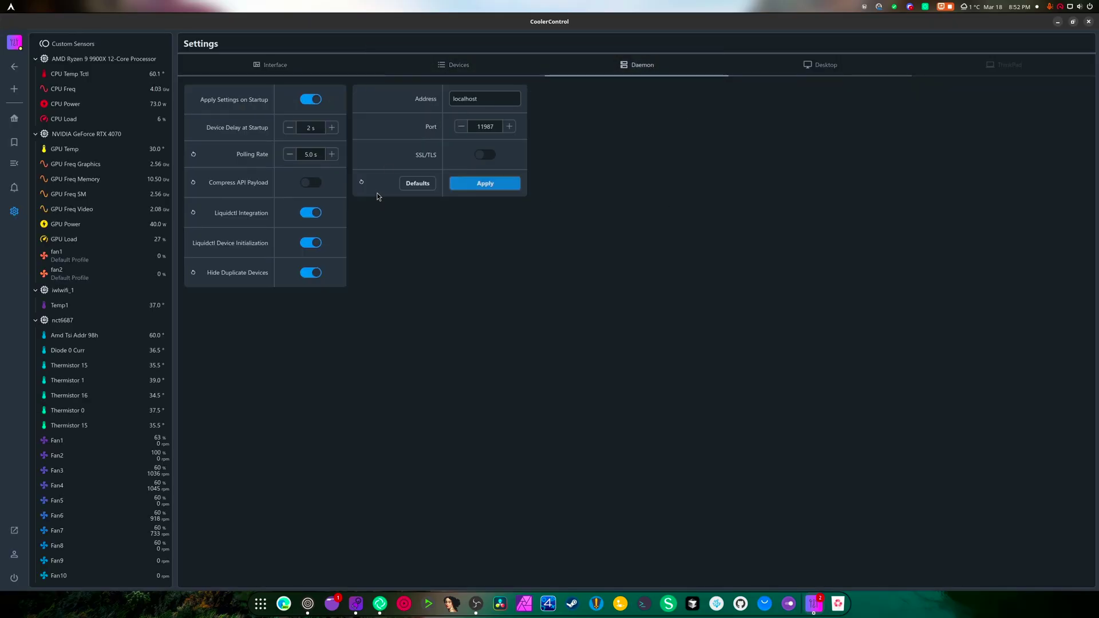
click(809, 66)
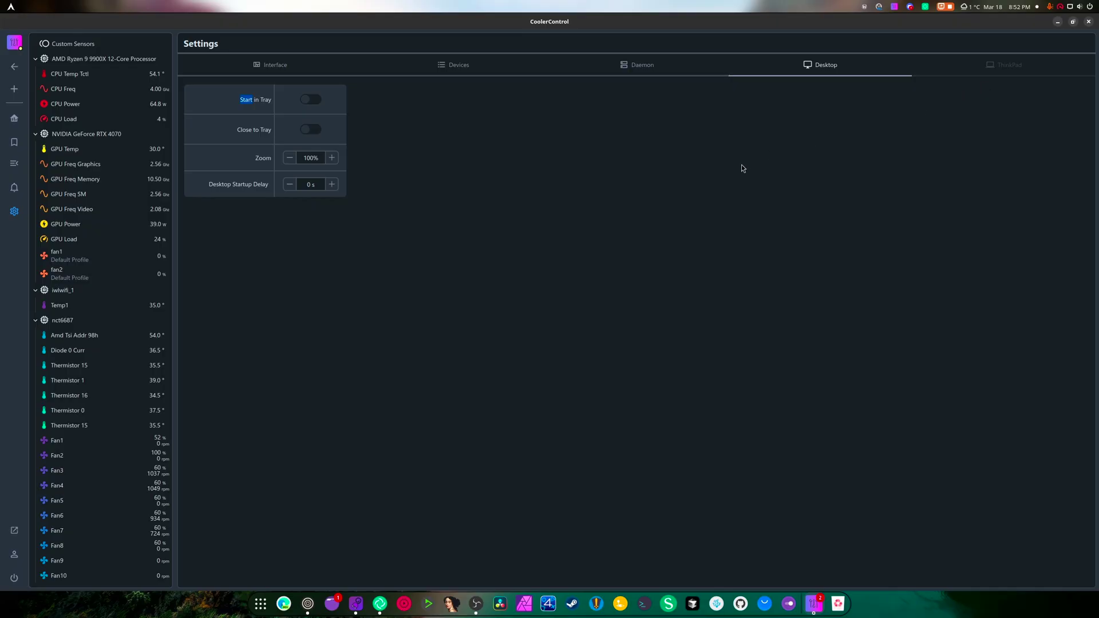
click(20, 554)
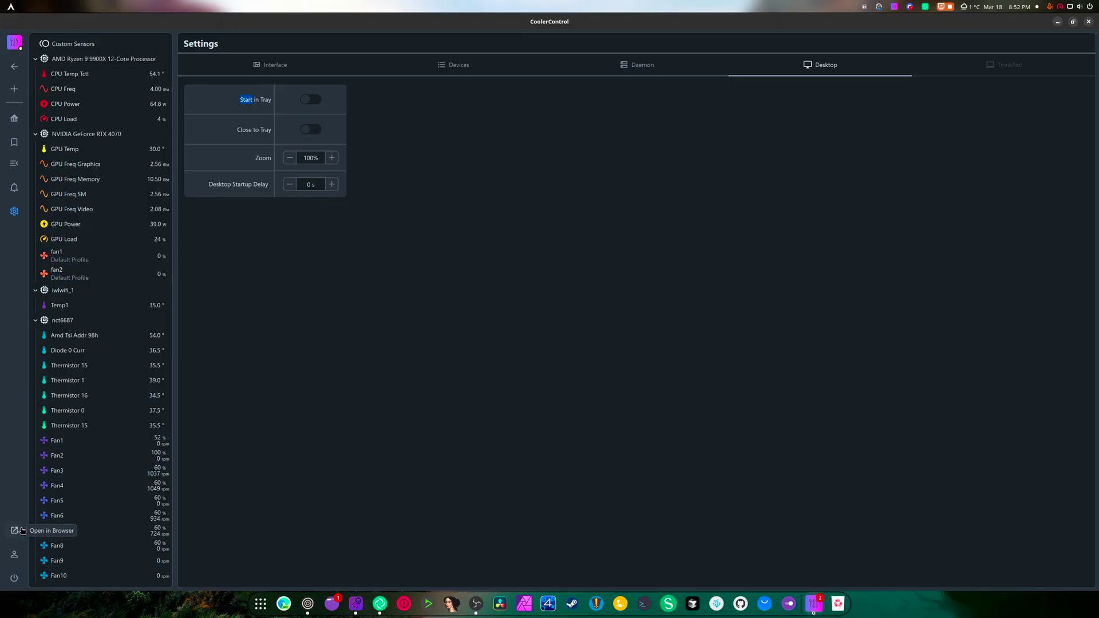
click(21, 531)
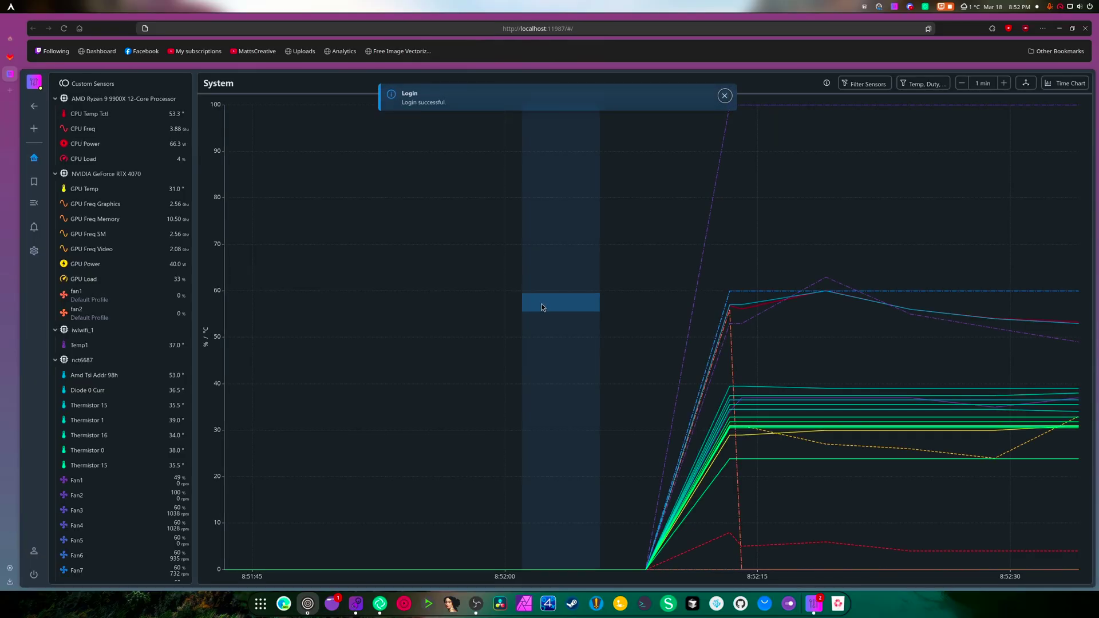
scroll(92, 421, down, 6)
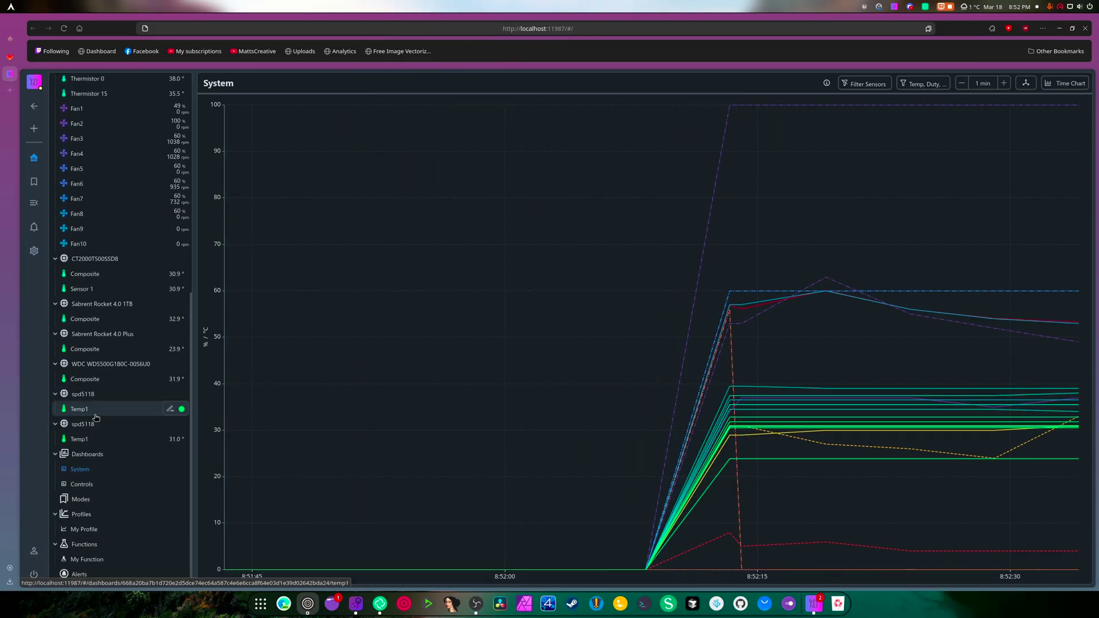
click(1085, 29)
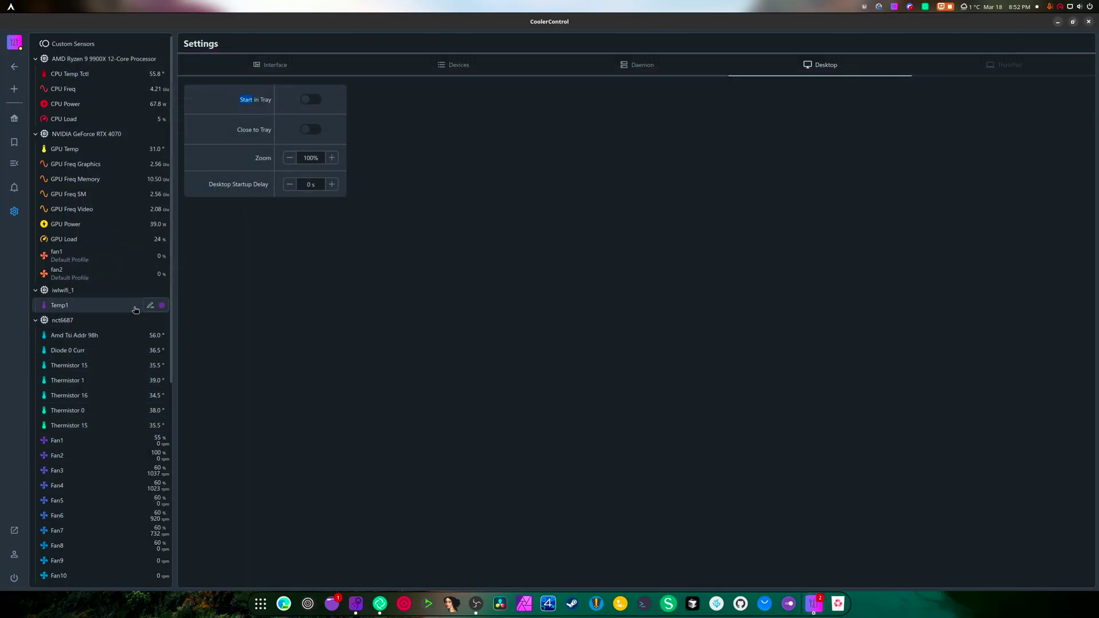
Step: Step through the RTX 4070 frequency and power sensor charts, ending on the GPU Load chart
click(63, 179)
click(99, 166)
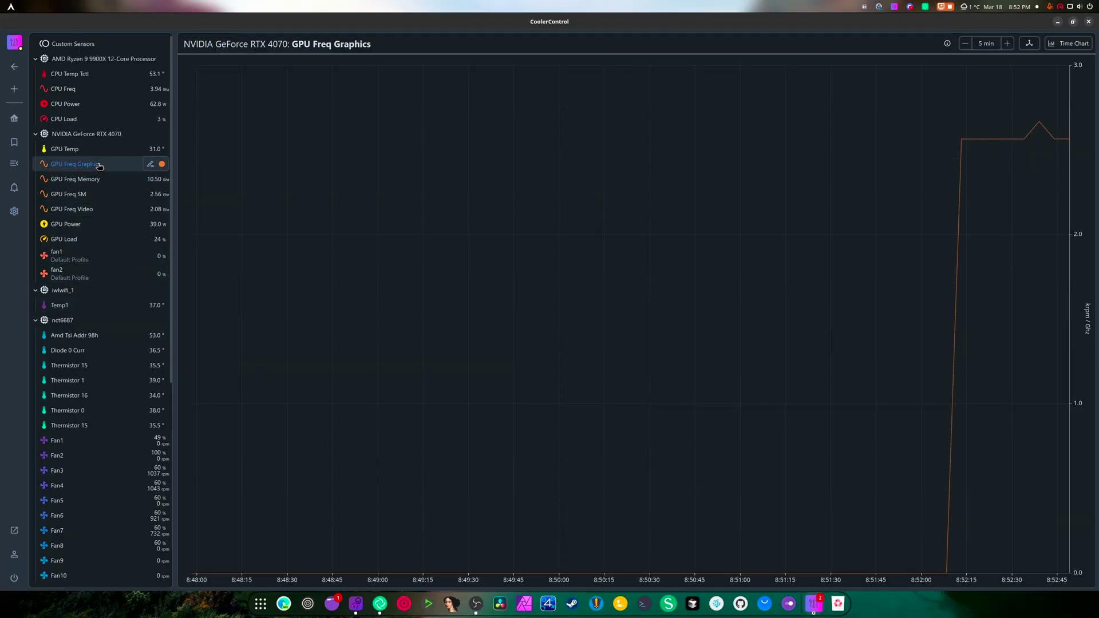
click(99, 181)
click(94, 194)
click(89, 209)
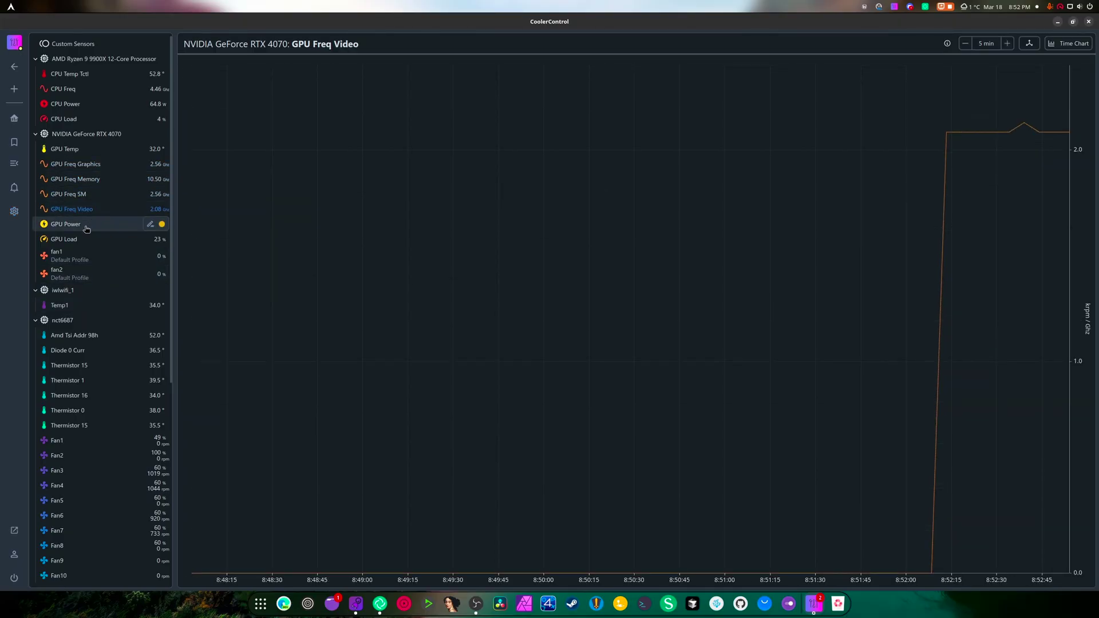
click(85, 225)
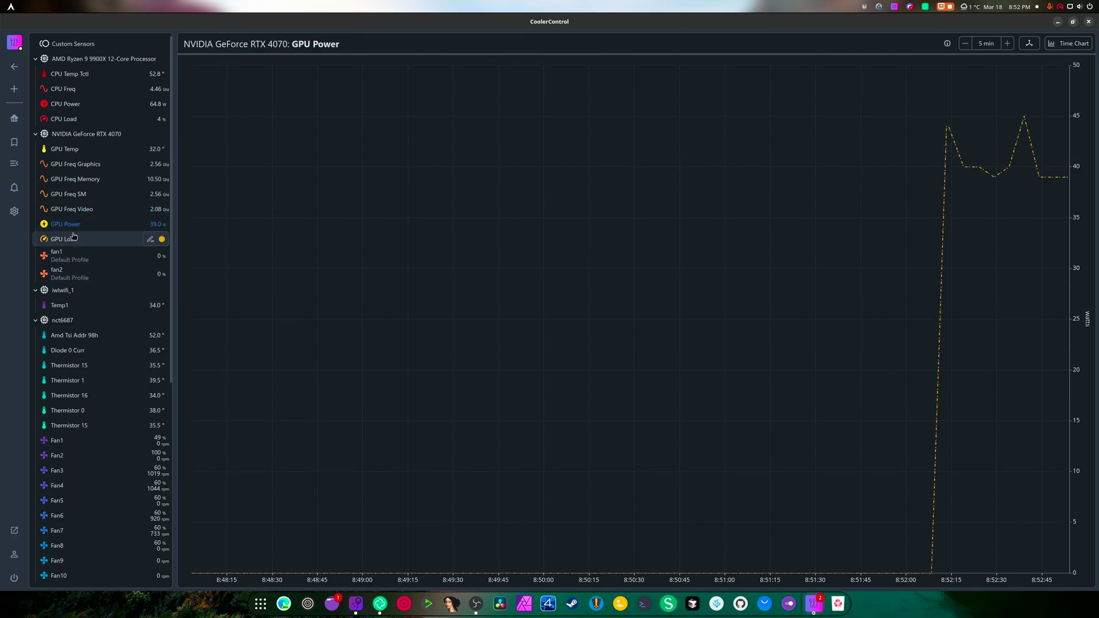
click(73, 236)
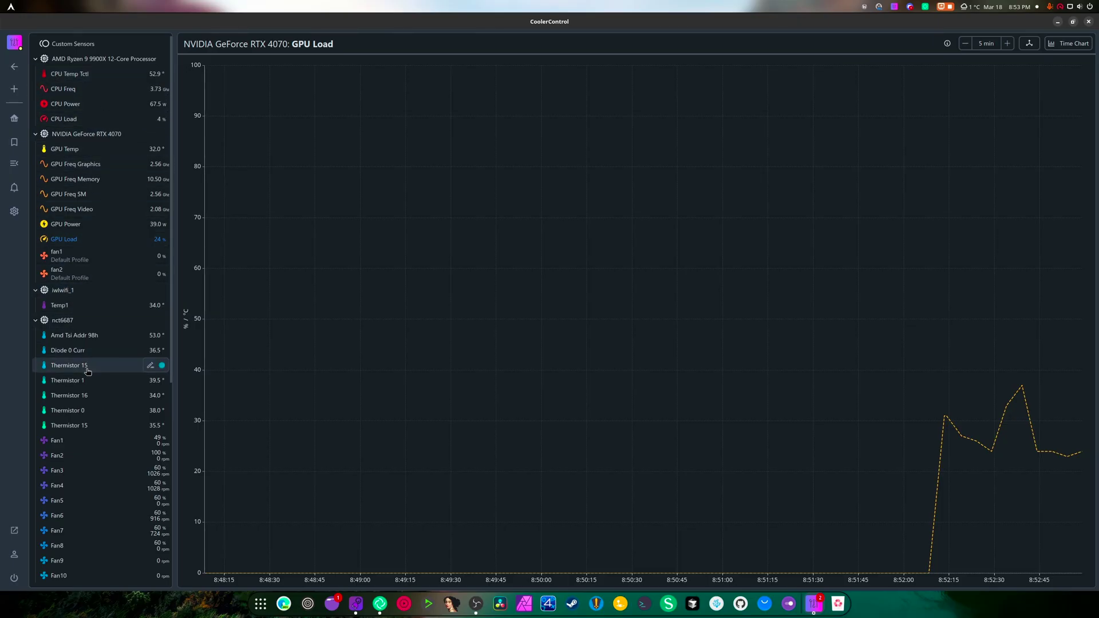
scroll(88, 371, down, 8)
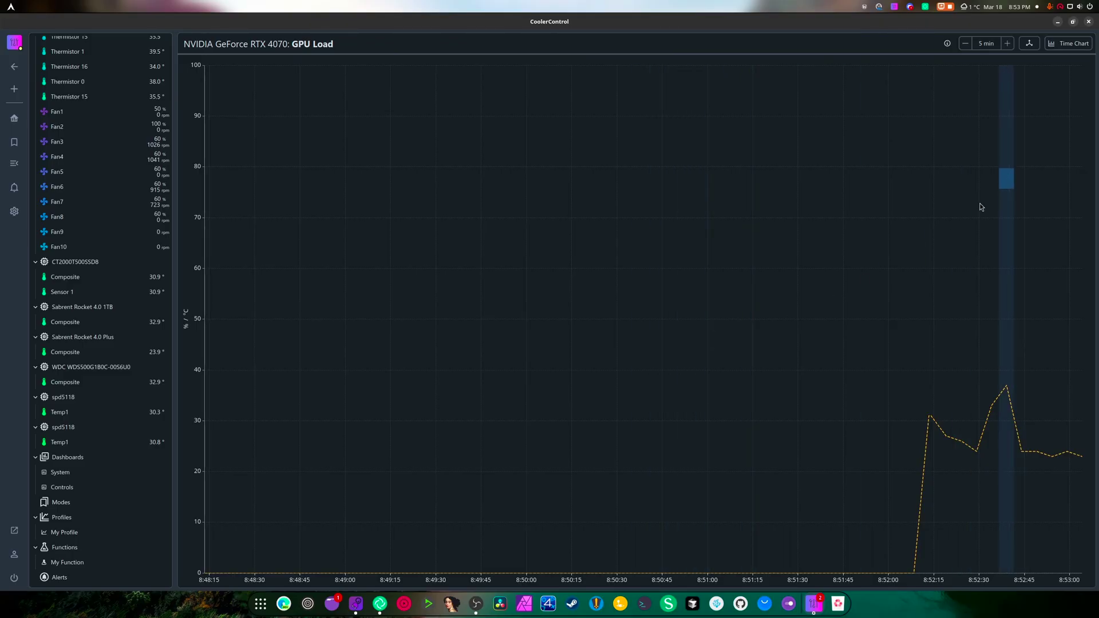
scroll(96, 291, up, 8)
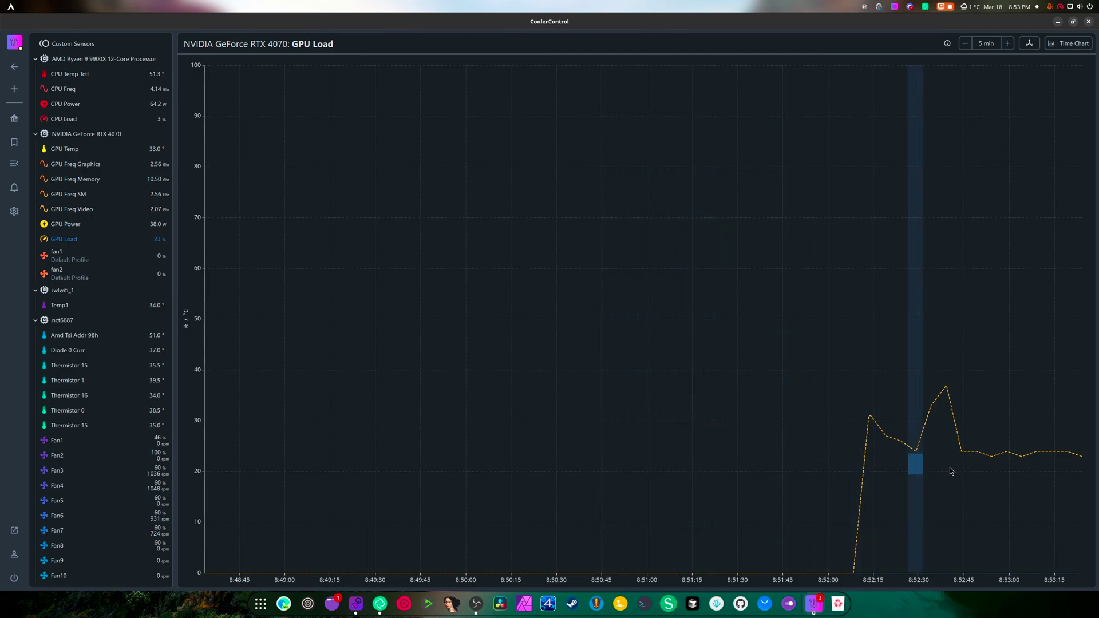
click(1056, 23)
click(260, 603)
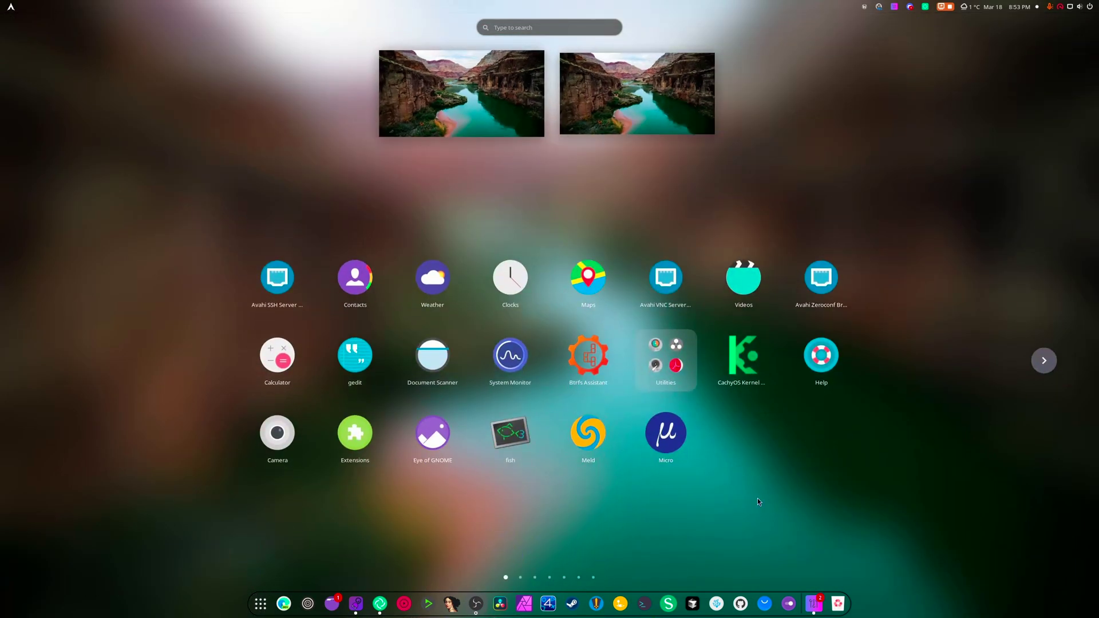
scroll(666, 370, down, 1)
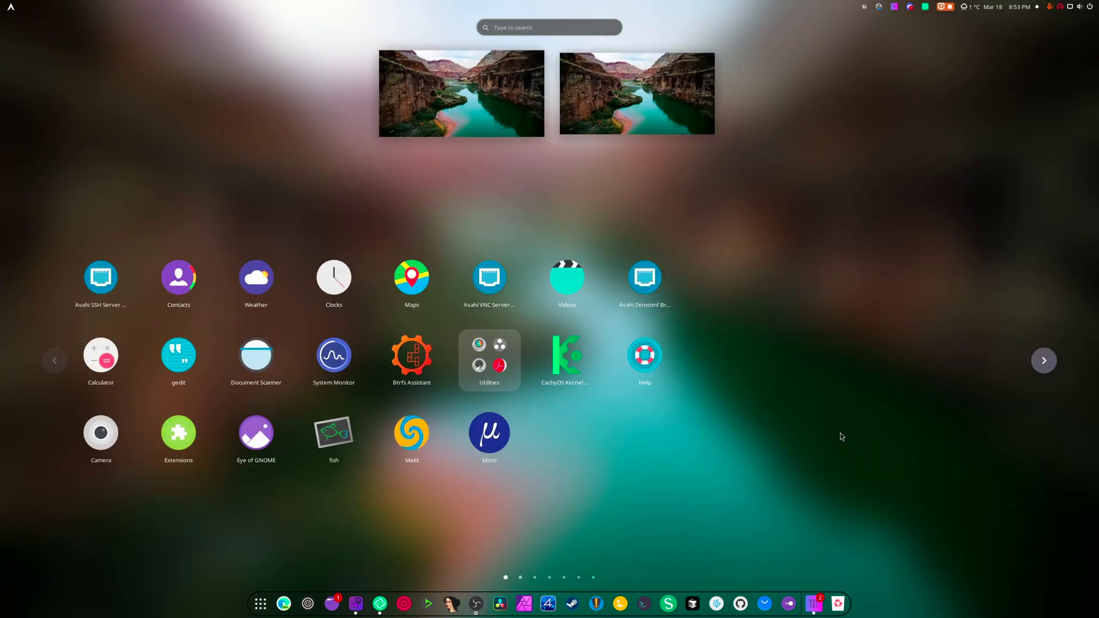
click(469, 56)
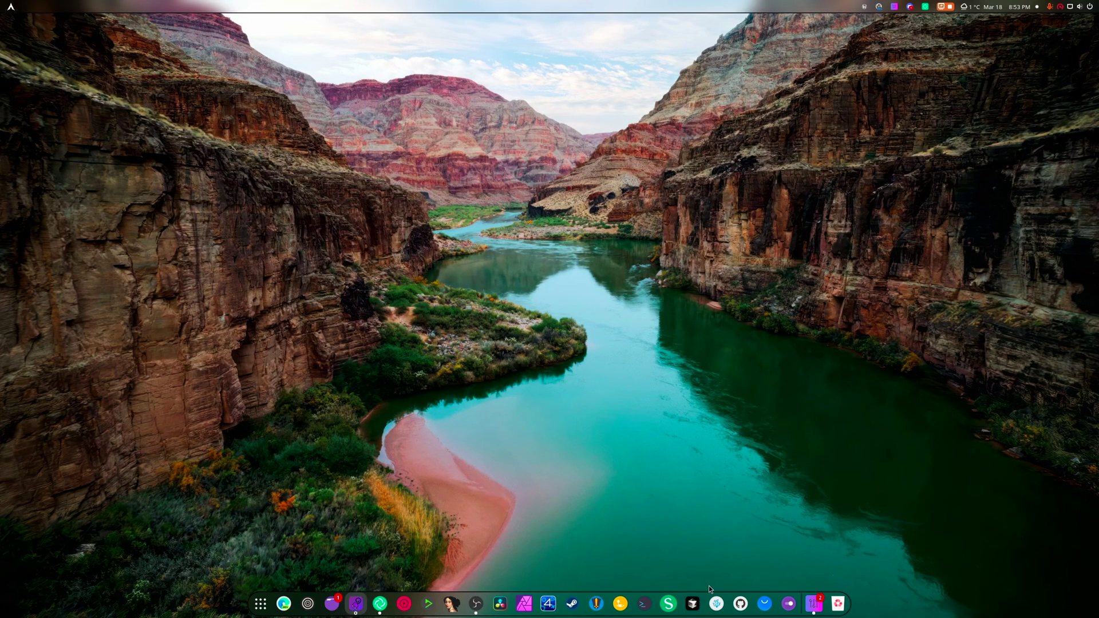
click(813, 603)
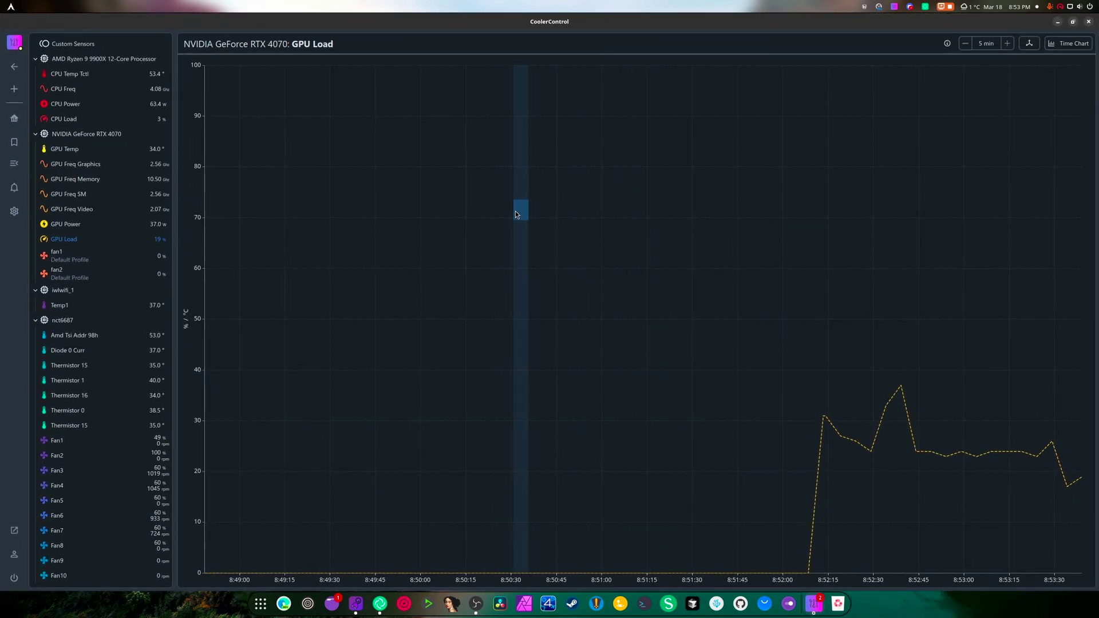